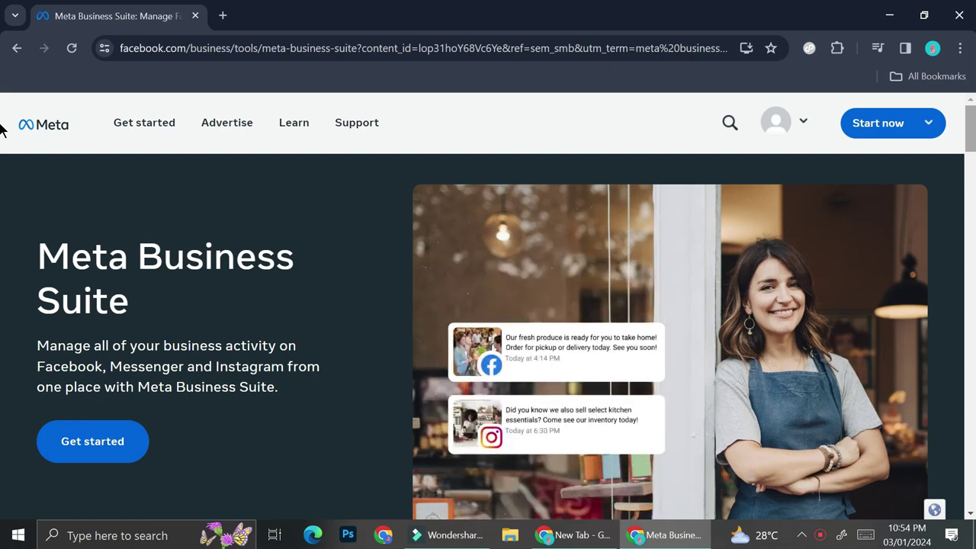
Open the eyesofthe.sun Instagram profile in a new tab, look it over and bring up its settings options.
{"action": "left_click", "coordinate": [224, 15]}
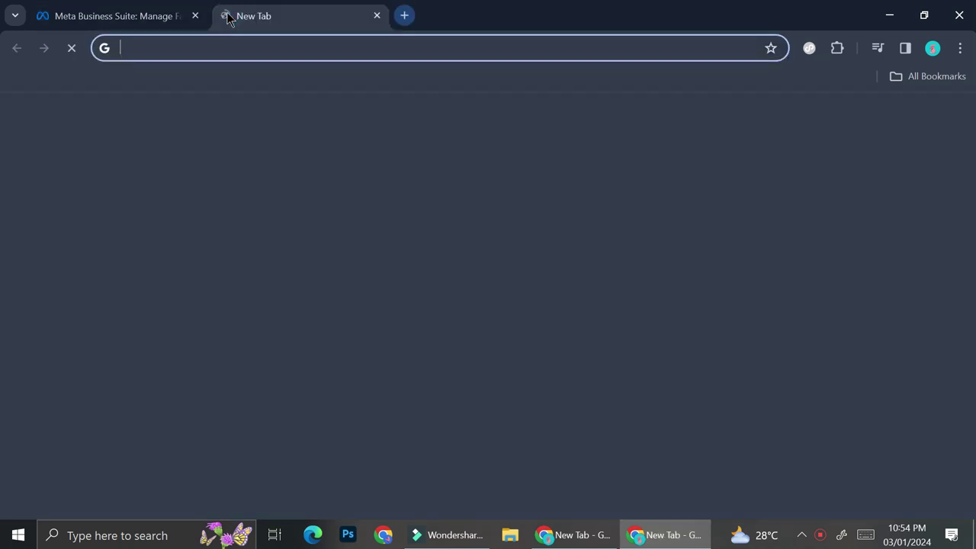
{"action": "left_click", "coordinate": [259, 49]}
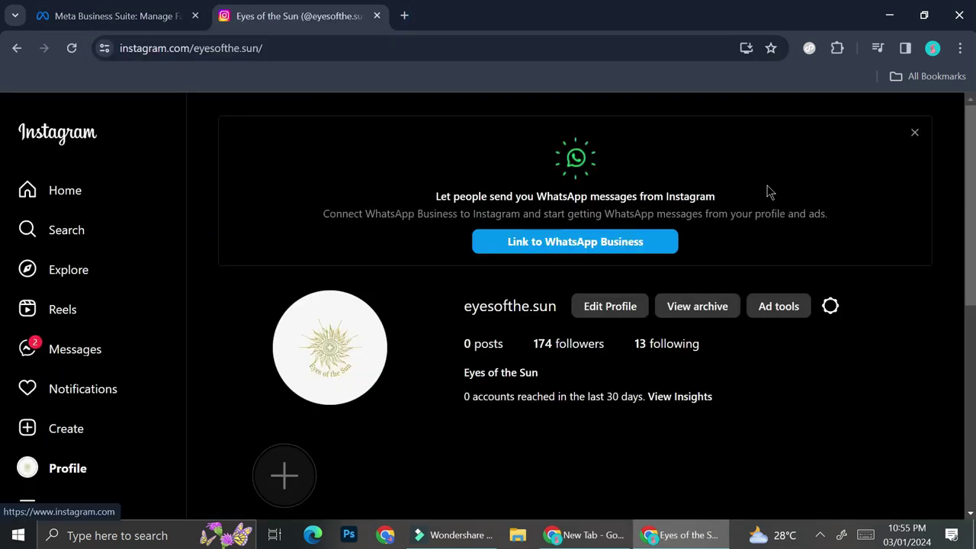
{"action": "scroll", "coordinate": [517, 374], "scroll_direction": "down", "scroll_amount": 2}
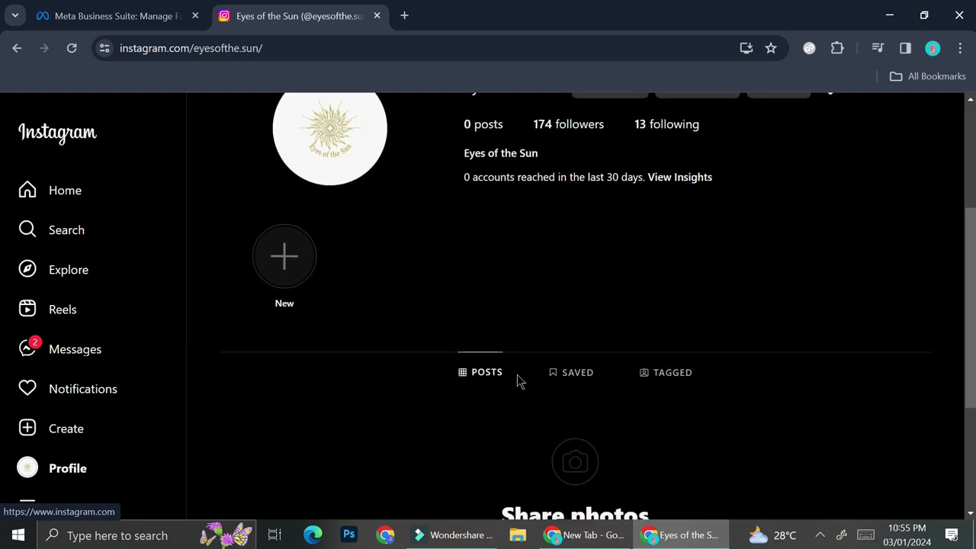
{"action": "scroll", "coordinate": [518, 381], "scroll_direction": "up", "scroll_amount": 2}
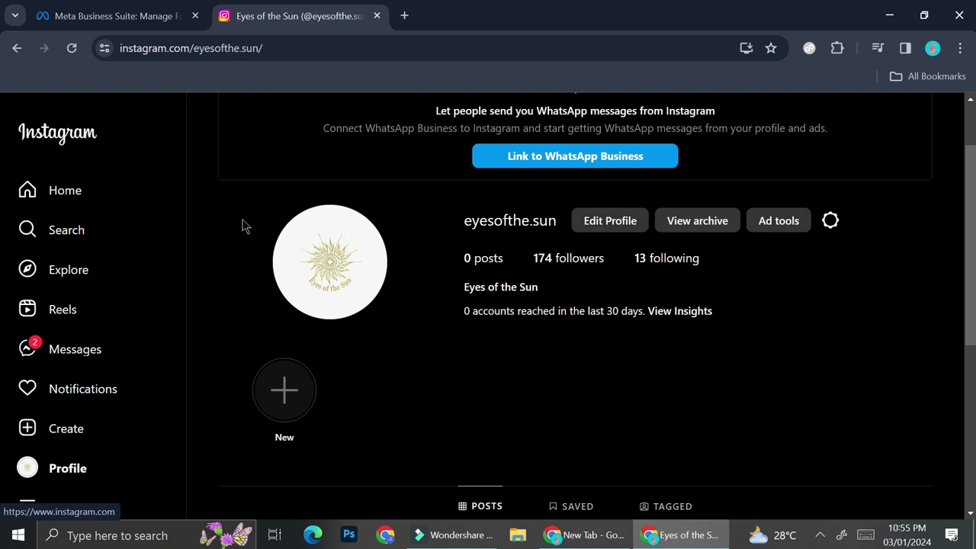
{"action": "left_click", "coordinate": [829, 221]}
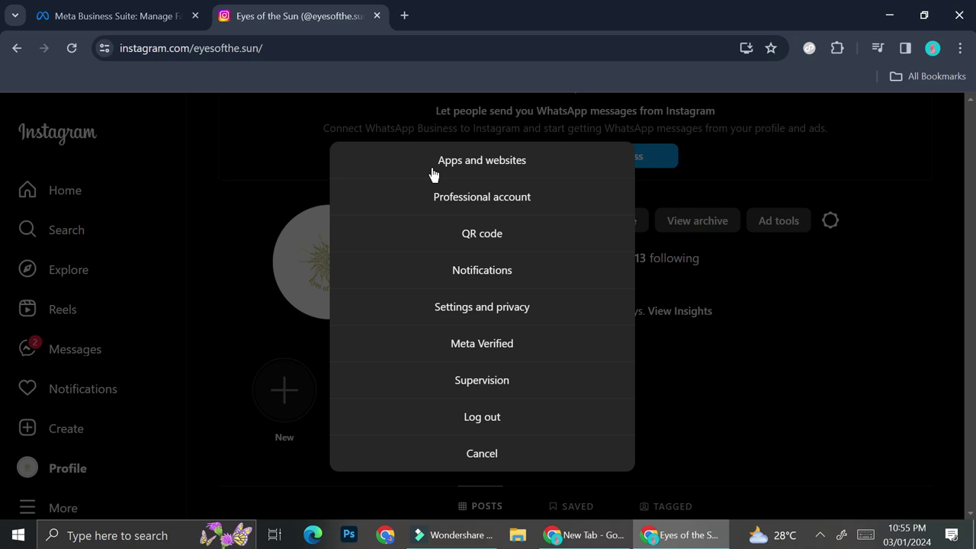
Launch Meta Business Suite and check the business portfolio with its linked Facebook and Instagram profiles.
{"action": "left_click", "coordinate": [97, 9]}
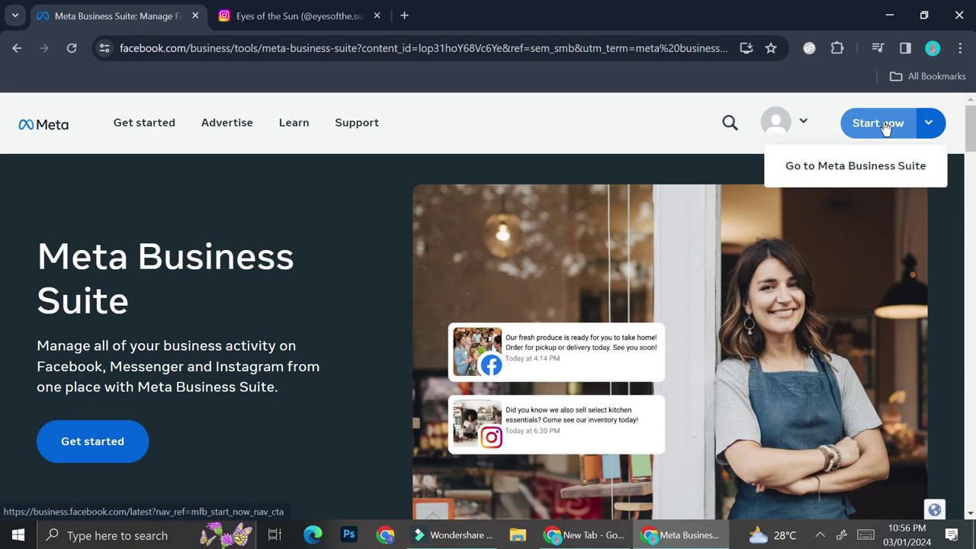
{"action": "left_click", "coordinate": [875, 131]}
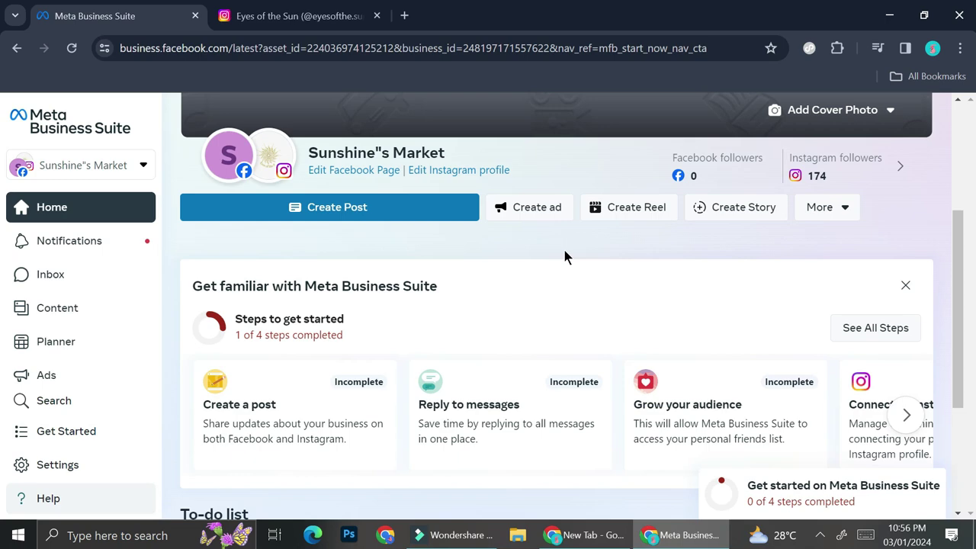
{"action": "mouse_move", "coordinate": [253, 153]}
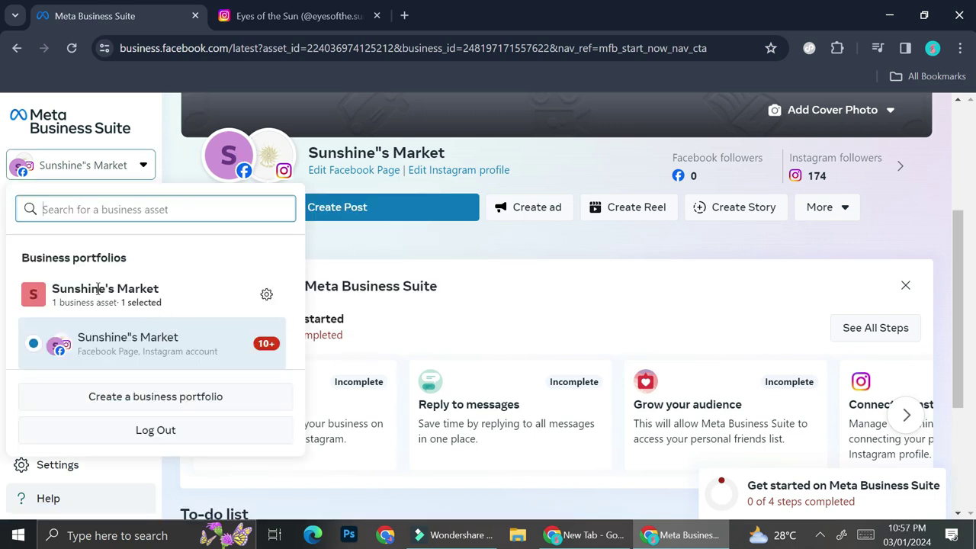
{"action": "left_click", "coordinate": [335, 249]}
{"action": "mouse_move", "coordinate": [274, 172]}
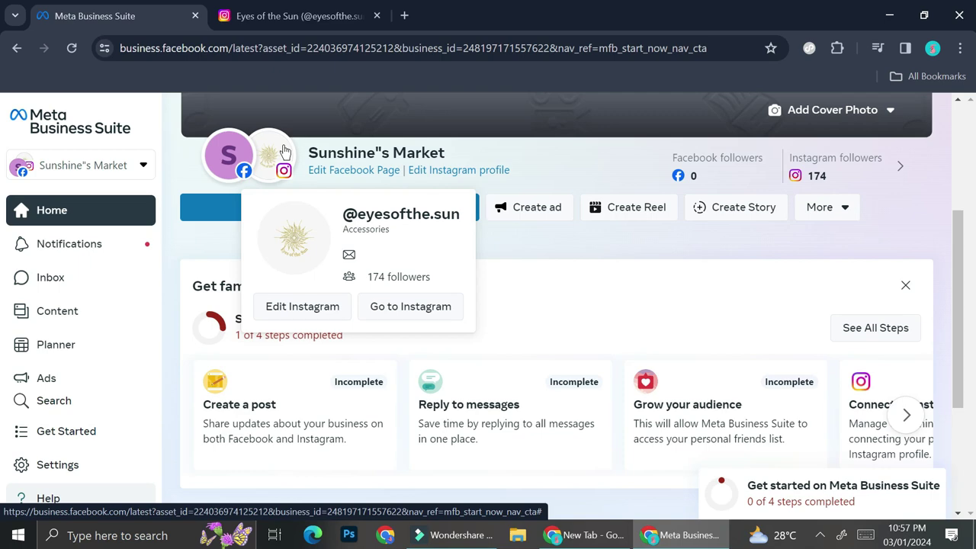
{"action": "mouse_move", "coordinate": [227, 150]}
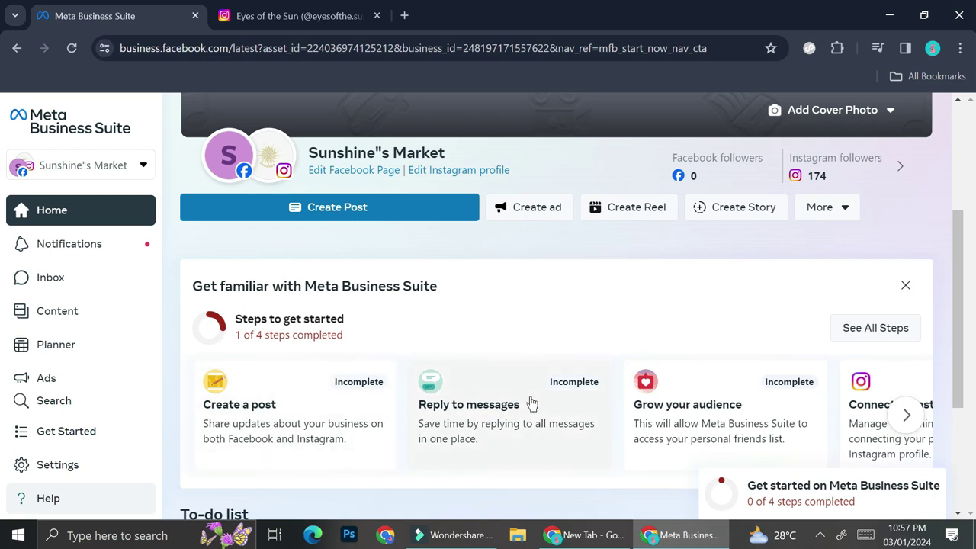
Connect the Instagram account to the Sunshine"s Market Facebook Page, allowing access to Instagram messages in Inbox.
{"action": "scroll", "coordinate": [793, 406], "scroll_direction": "right", "scroll_amount": 2}
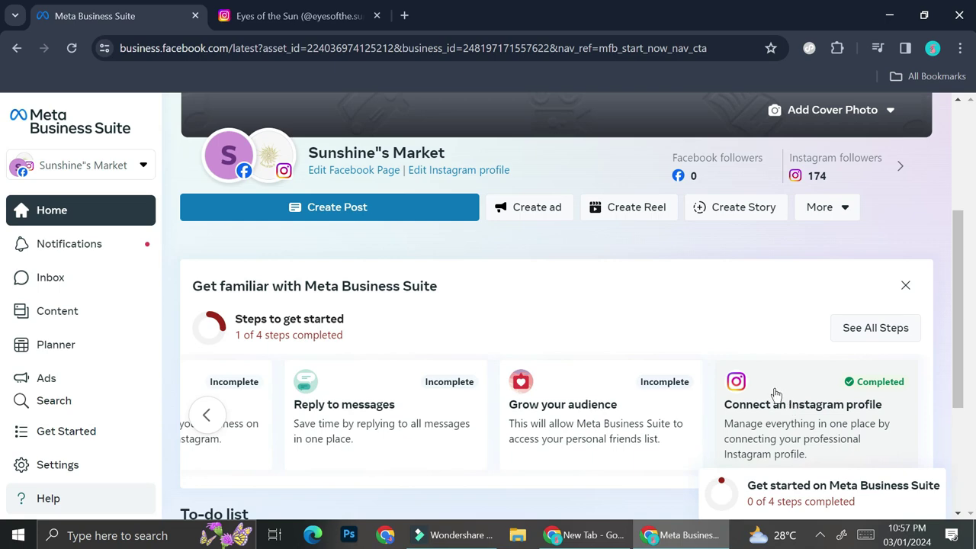
{"action": "left_click", "coordinate": [878, 415]}
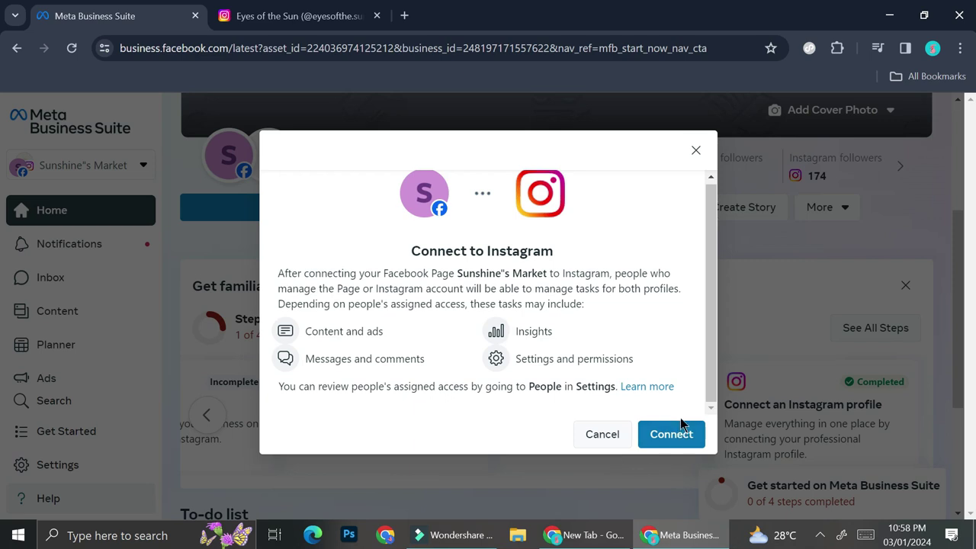
{"action": "left_click", "coordinate": [672, 442]}
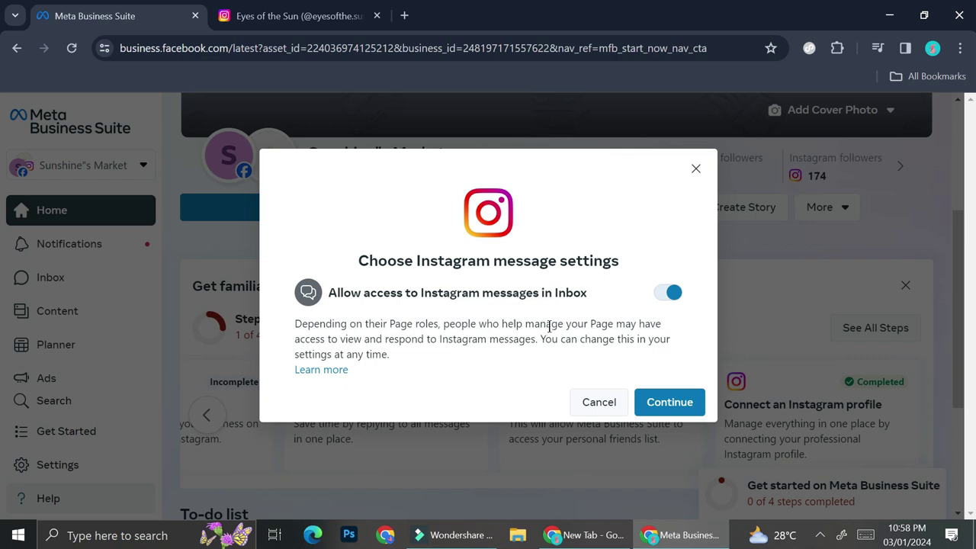
{"action": "left_click", "coordinate": [662, 299]}
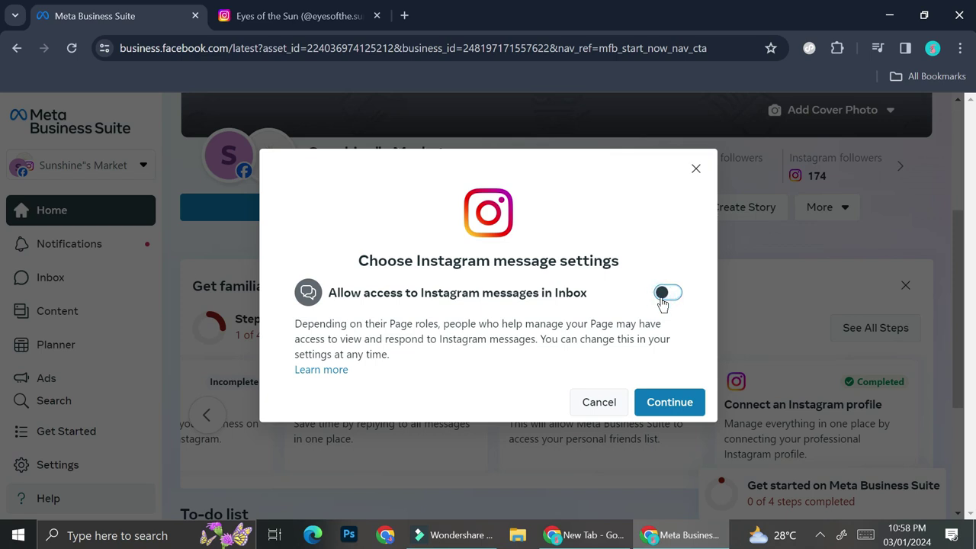
{"action": "left_click", "coordinate": [662, 299]}
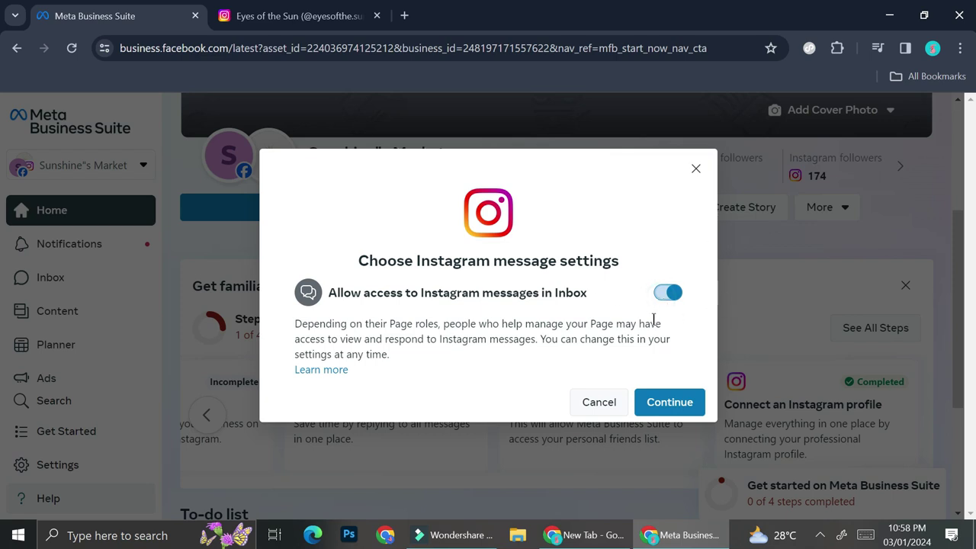
{"action": "left_click", "coordinate": [675, 402]}
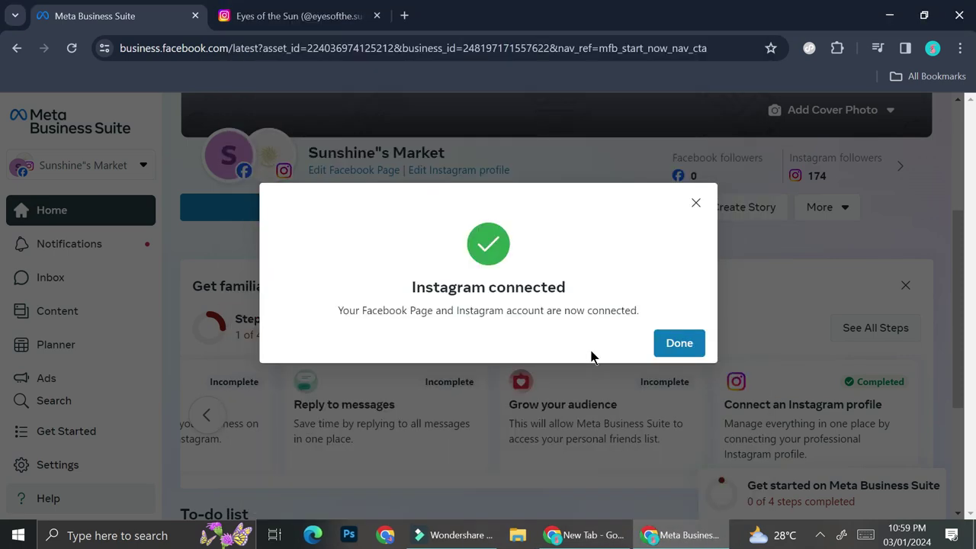
{"action": "left_click", "coordinate": [681, 345]}
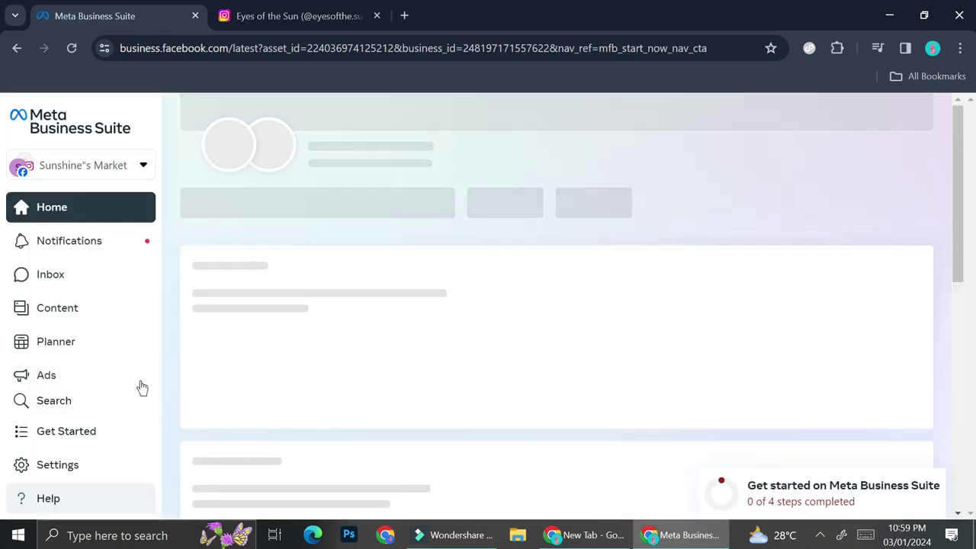
Review the portfolio's ad accounts in the settings and the asset types that can be added to it.
{"action": "left_click", "coordinate": [80, 470]}
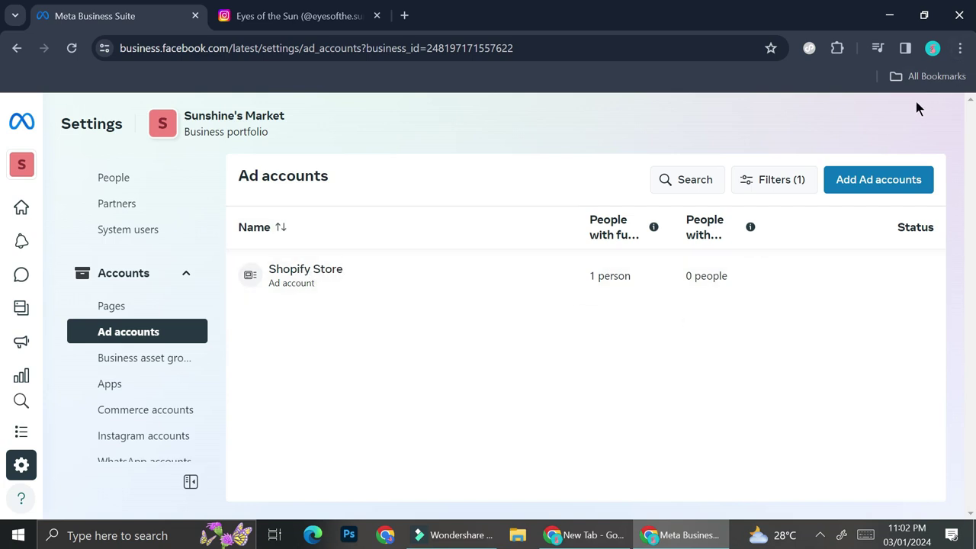
{"action": "left_click", "coordinate": [880, 180]}
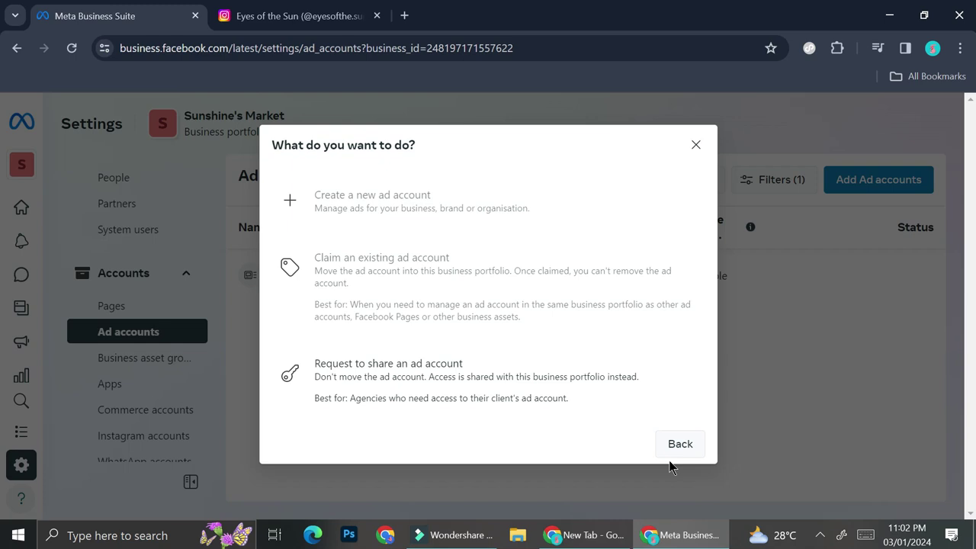
{"action": "left_click", "coordinate": [681, 446]}
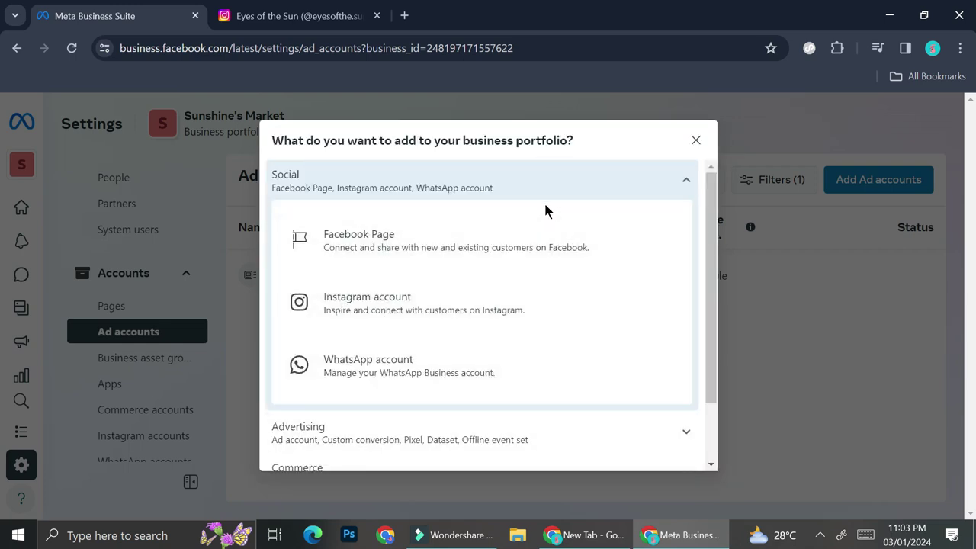
{"action": "scroll", "coordinate": [508, 246], "scroll_direction": "down", "scroll_amount": 2}
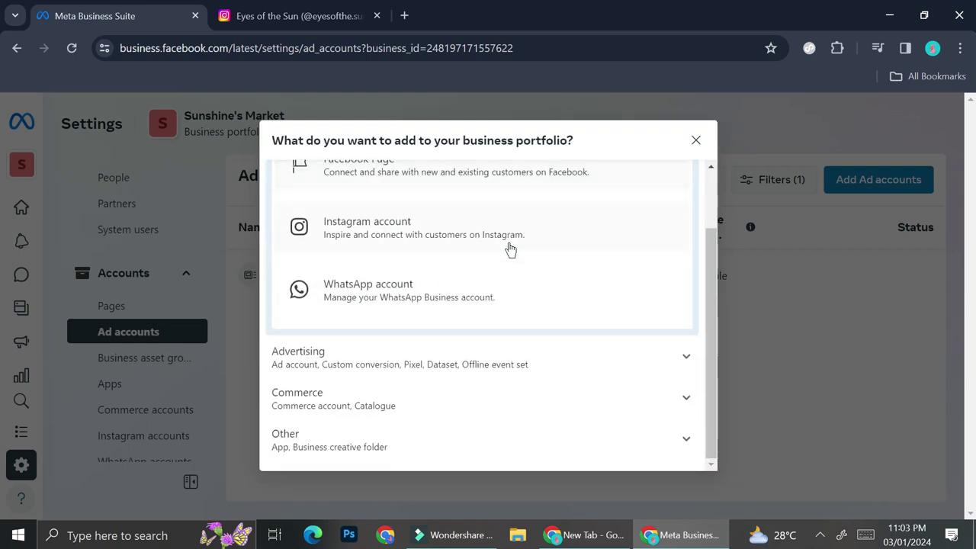
{"action": "scroll", "coordinate": [509, 249], "scroll_direction": "up", "scroll_amount": 2}
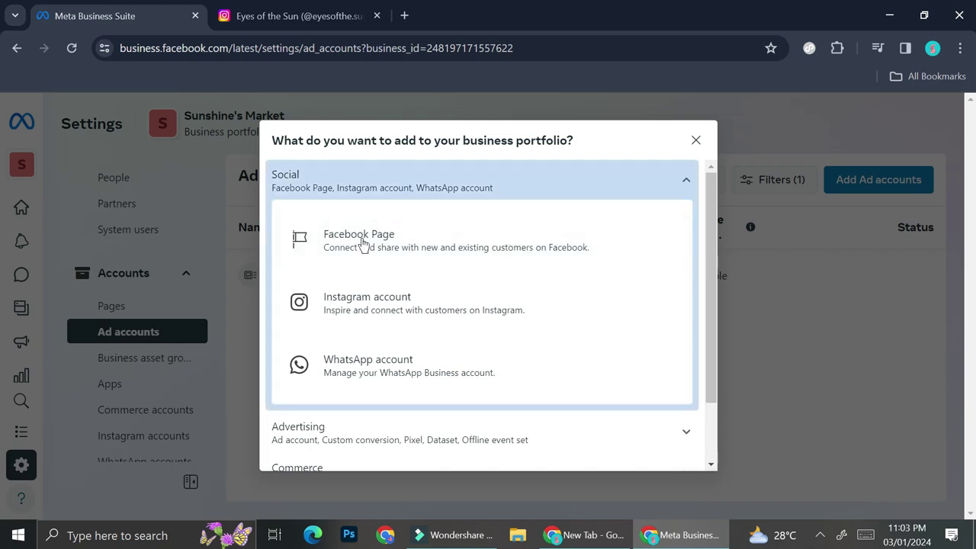
{"action": "scroll", "coordinate": [448, 349], "scroll_direction": "down", "scroll_amount": 2}
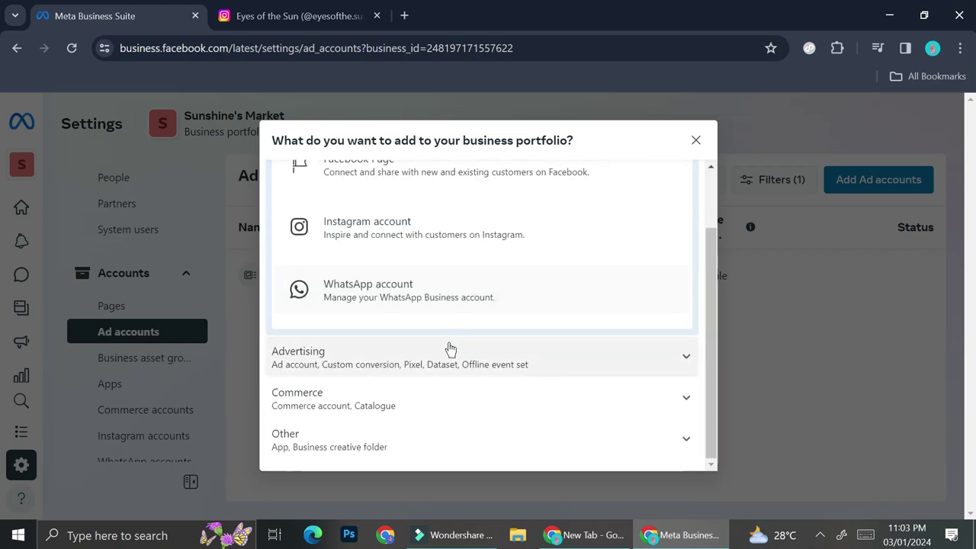
{"action": "left_click", "coordinate": [694, 141]}
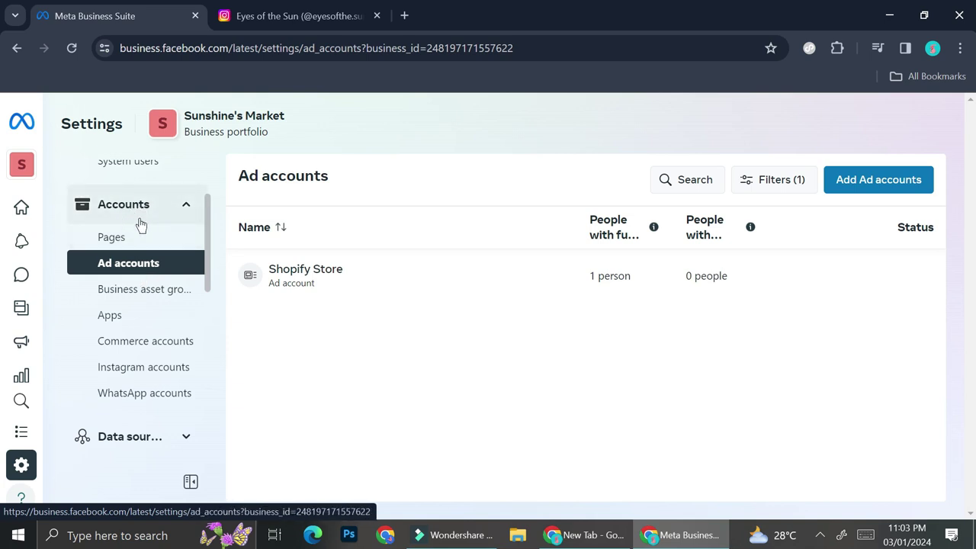
View the portfolio's Instagram accounts and open the ad account settings in Ads Manager.
{"action": "left_click", "coordinate": [124, 366]}
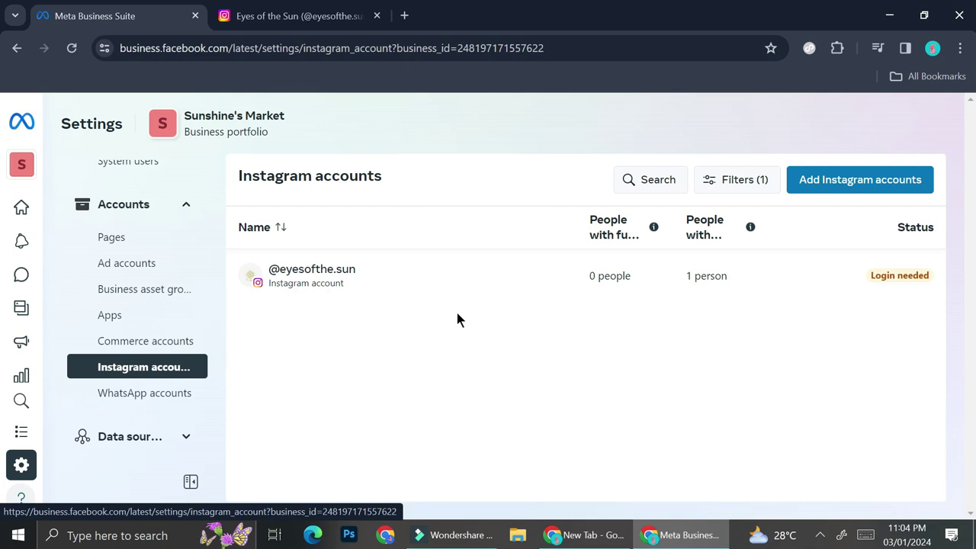
{"action": "scroll", "coordinate": [120, 392], "scroll_direction": "up", "scroll_amount": 2}
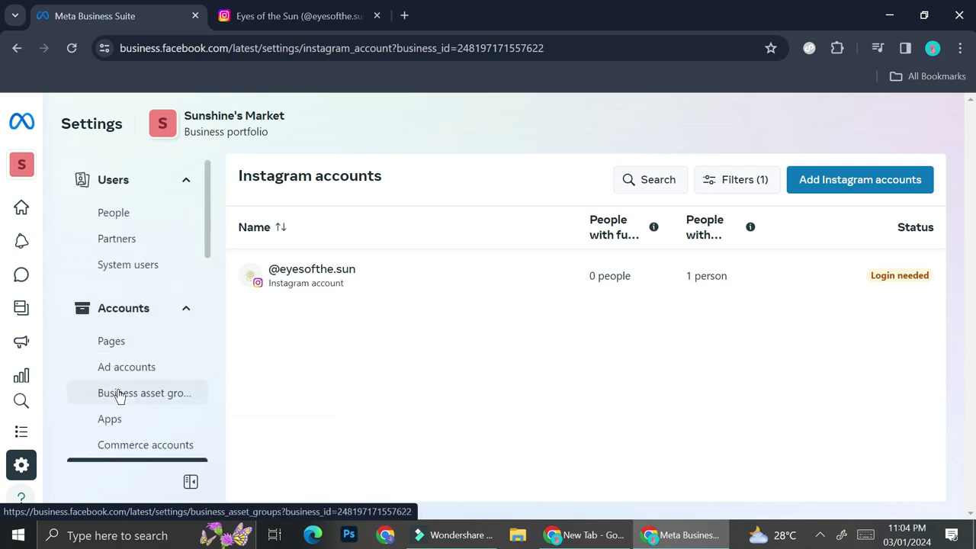
{"action": "scroll", "coordinate": [119, 392], "scroll_direction": "down", "scroll_amount": 1}
{"action": "scroll", "coordinate": [120, 393], "scroll_direction": "down", "scroll_amount": 8}
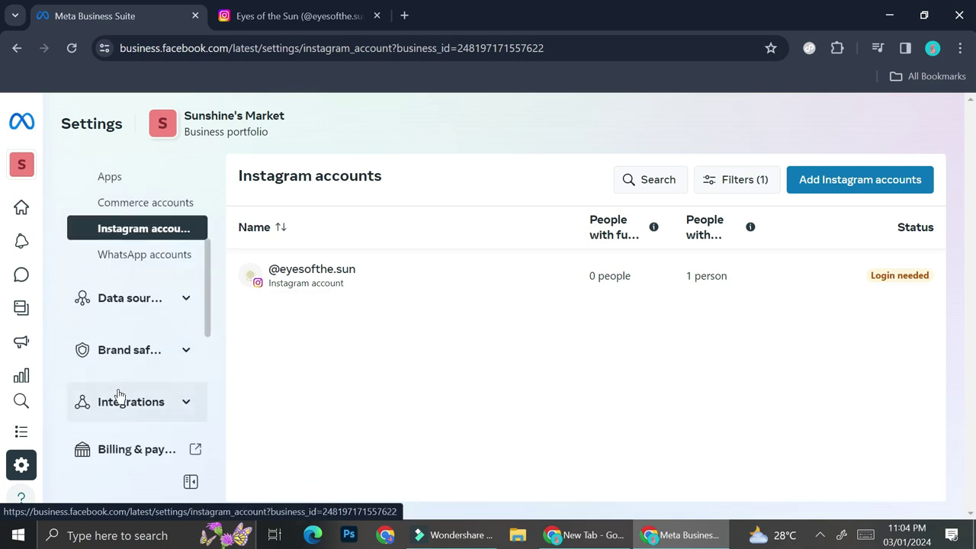
{"action": "scroll", "coordinate": [120, 395], "scroll_direction": "down", "scroll_amount": 1}
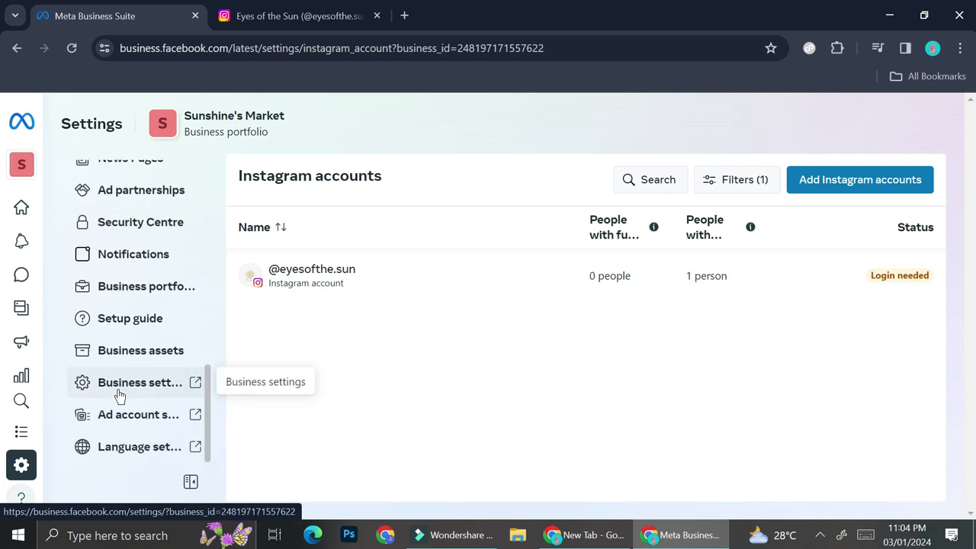
{"action": "left_click", "coordinate": [126, 425]}
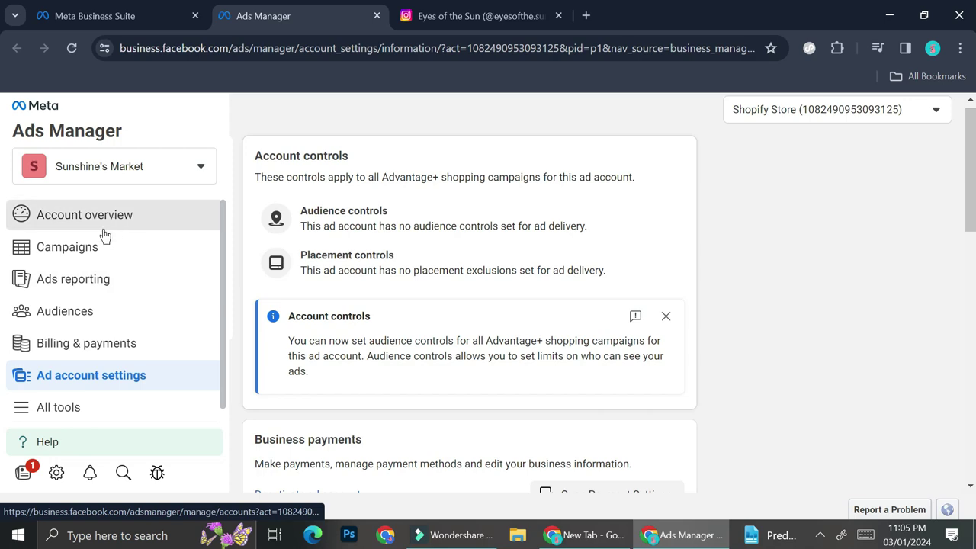
Start creating a new campaign from the Campaigns page and look over its buying type and objectives.
{"action": "left_click", "coordinate": [94, 259]}
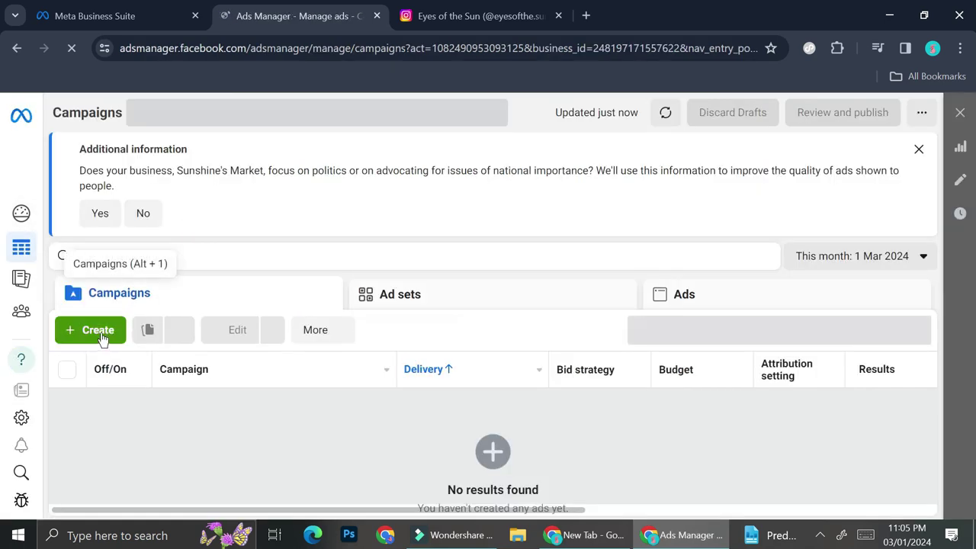
{"action": "left_click", "coordinate": [101, 336]}
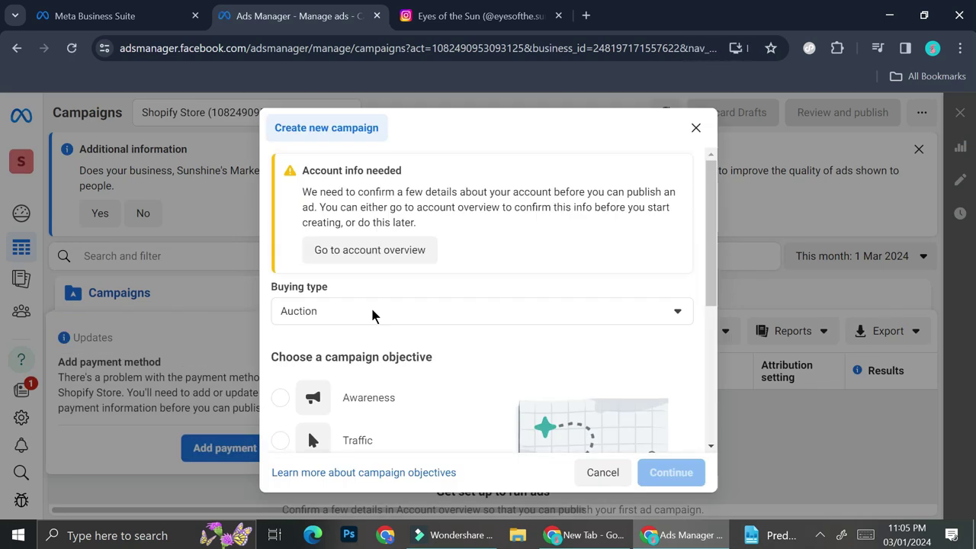
{"action": "scroll", "coordinate": [372, 312], "scroll_direction": "down", "scroll_amount": 1}
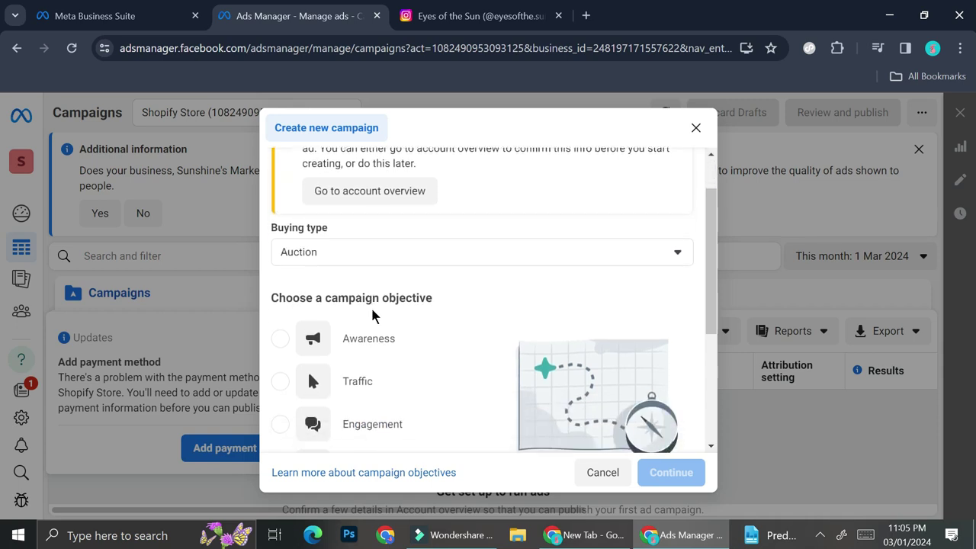
Try the Reservation buying type for the new campaign and switch it back to Auction.
{"action": "left_click", "coordinate": [345, 249]}
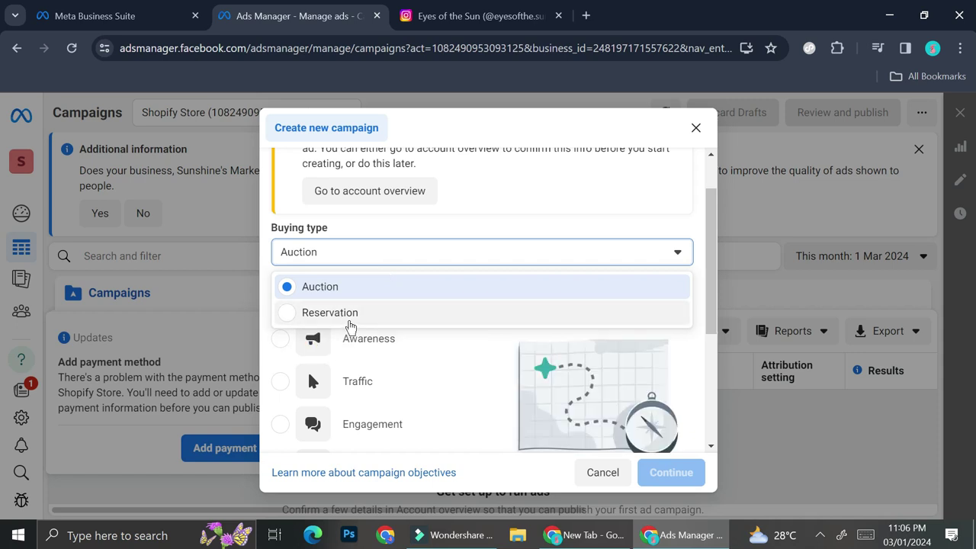
{"action": "left_click", "coordinate": [344, 314]}
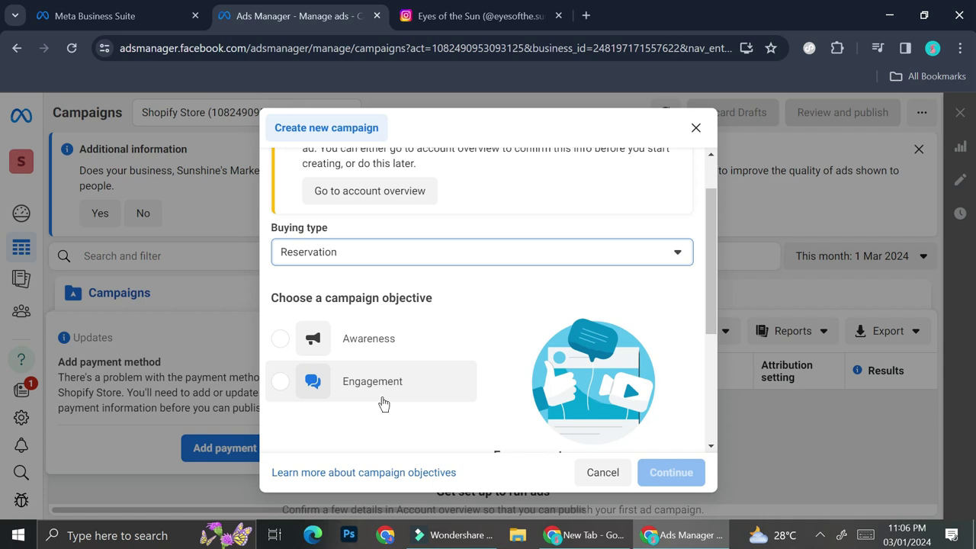
{"action": "left_click", "coordinate": [402, 258]}
{"action": "left_click", "coordinate": [366, 291]}
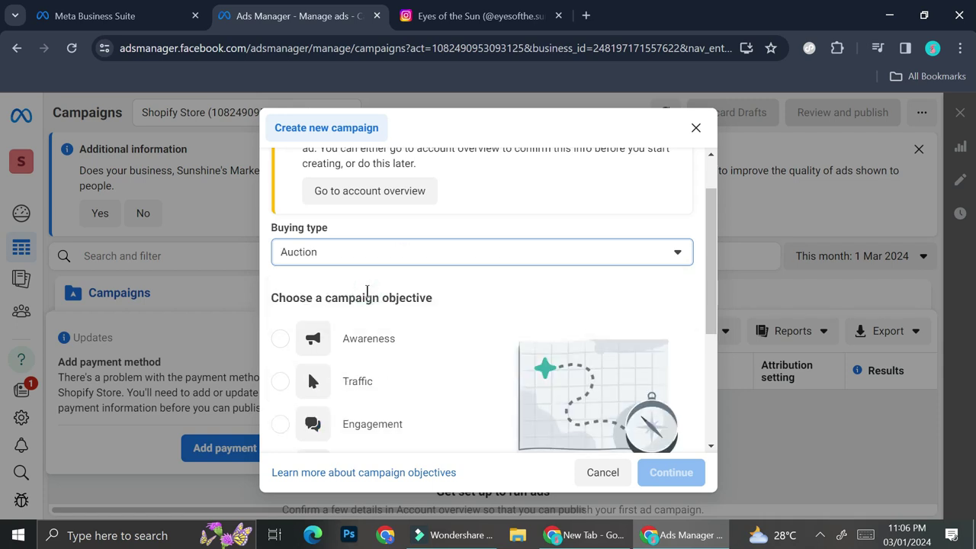
Select the Awareness objective for the new campaign and examine its description and what it is good for.
{"action": "scroll", "coordinate": [392, 321], "scroll_direction": "down", "scroll_amount": 2}
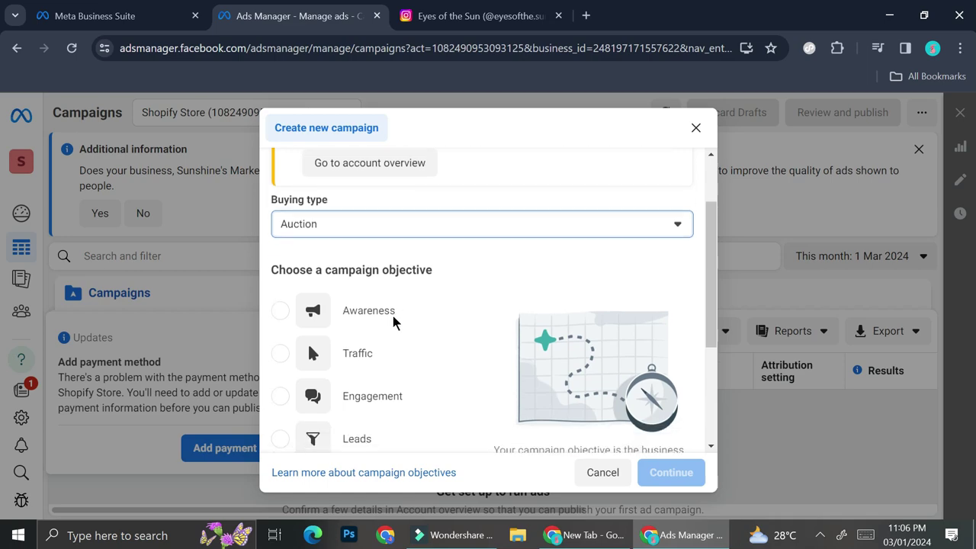
{"action": "scroll", "coordinate": [392, 323], "scroll_direction": "down", "scroll_amount": 1}
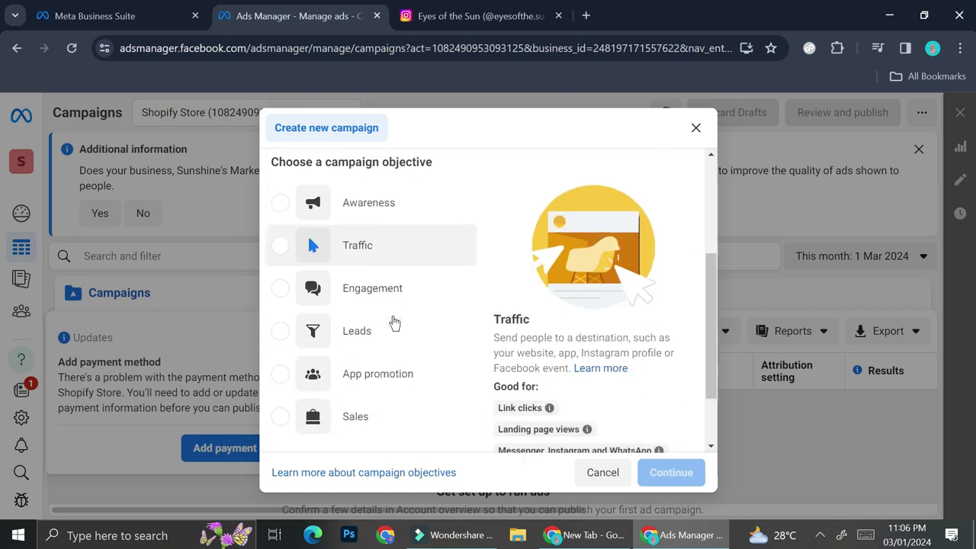
{"action": "mouse_move", "coordinate": [398, 216]}
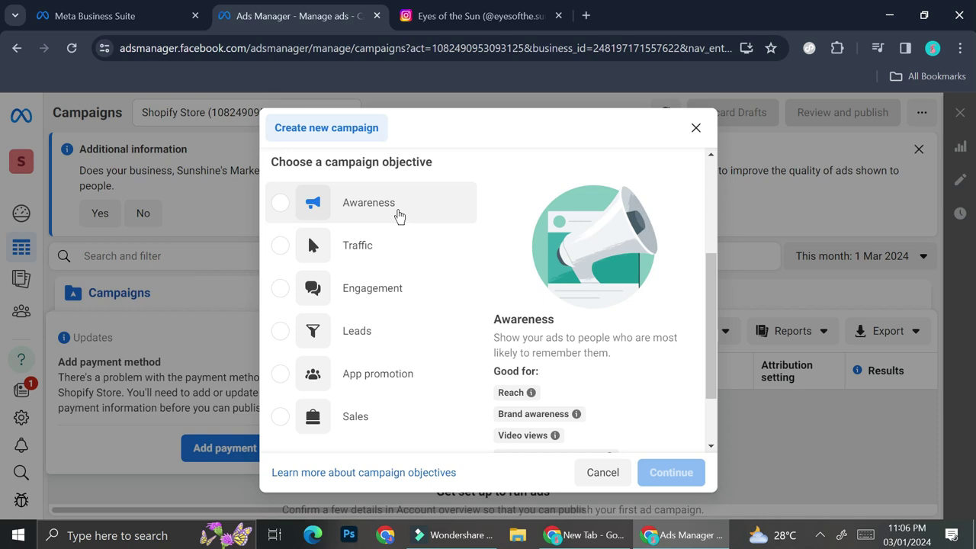
{"action": "left_click", "coordinate": [370, 210]}
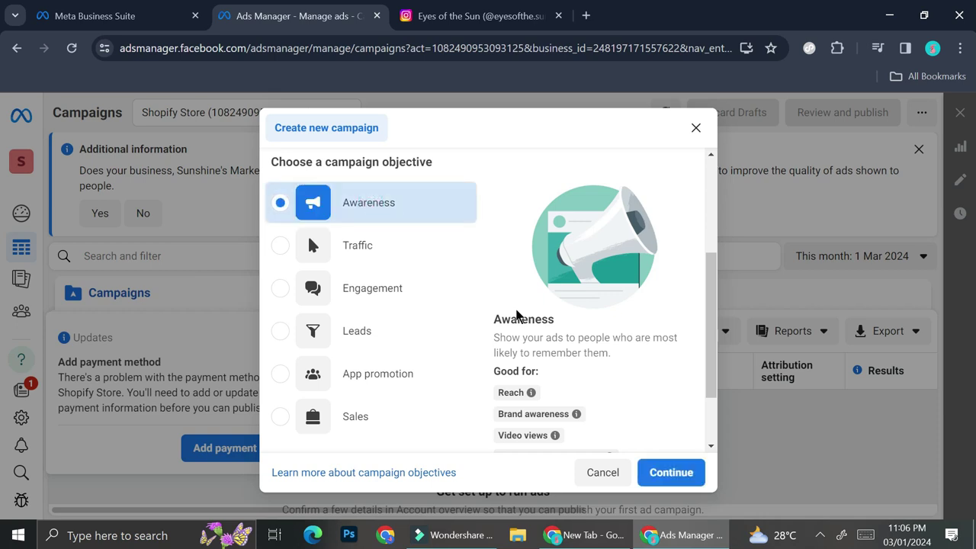
{"action": "scroll", "coordinate": [516, 315], "scroll_direction": "down", "scroll_amount": 1}
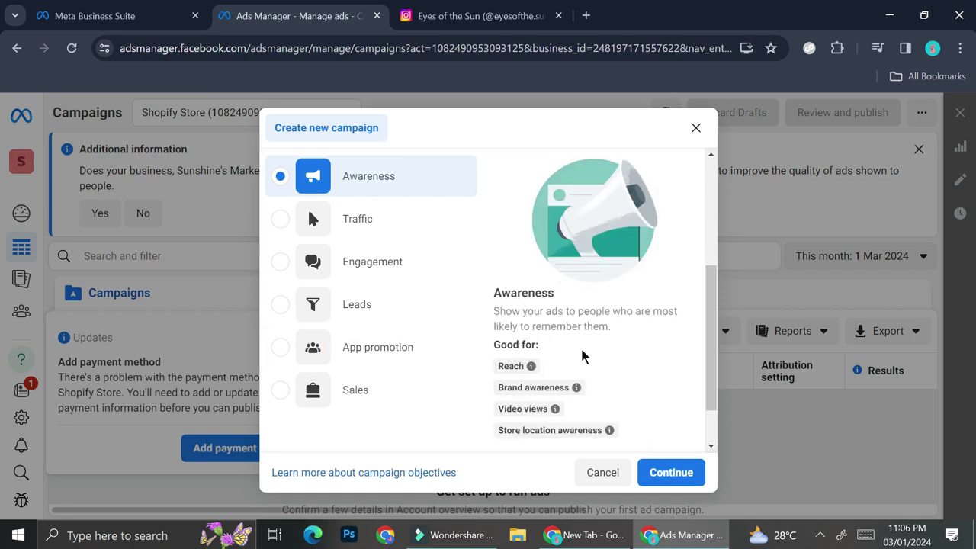
{"action": "scroll", "coordinate": [582, 355], "scroll_direction": "down", "scroll_amount": 1}
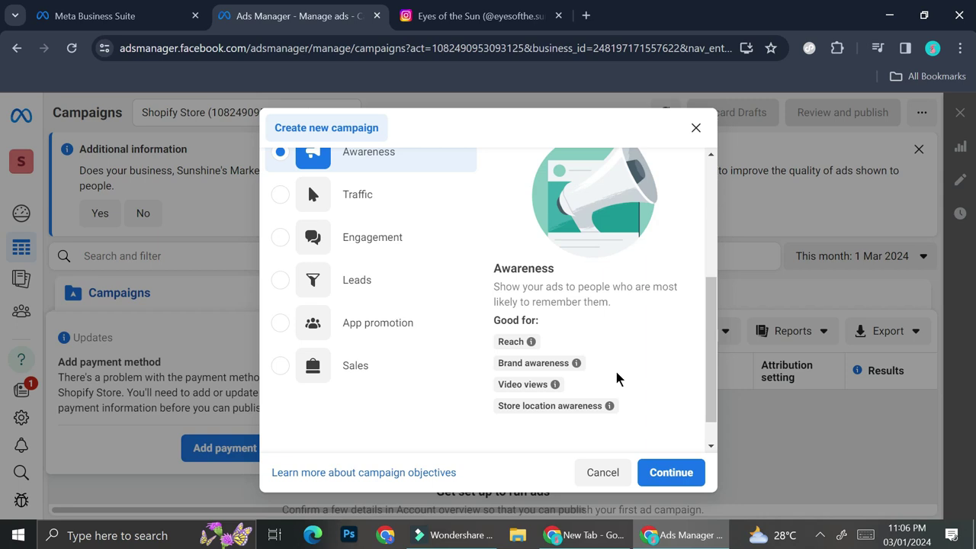
Select the Traffic and Engagement objectives in turn and examine what each one is good for.
{"action": "left_click", "coordinate": [304, 198]}
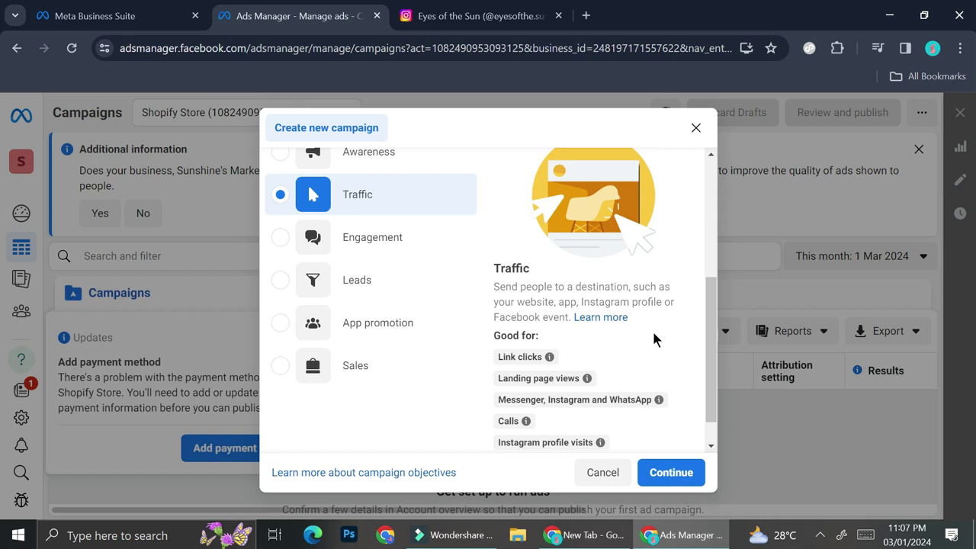
{"action": "scroll", "coordinate": [653, 339], "scroll_direction": "down", "scroll_amount": 1}
{"action": "mouse_move", "coordinate": [594, 372]}
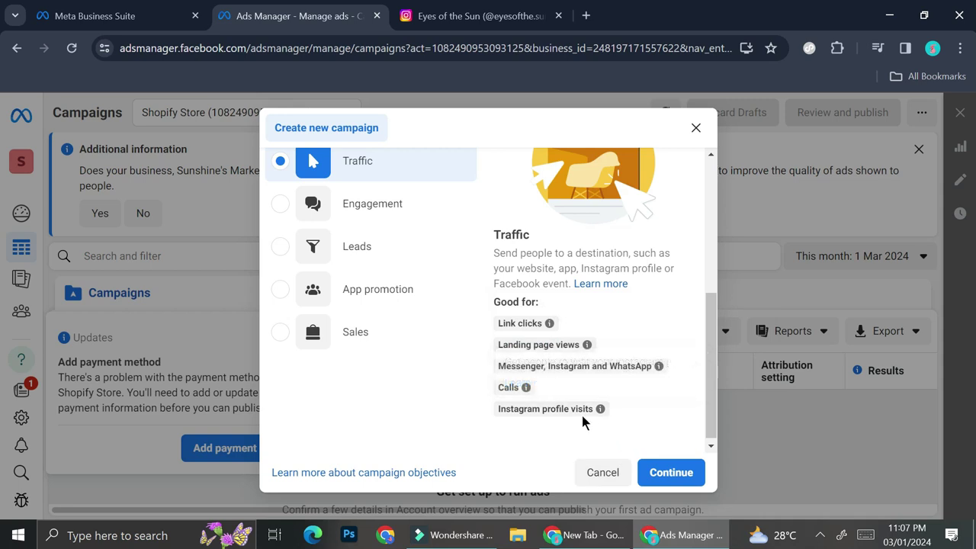
{"action": "left_click", "coordinate": [368, 204]}
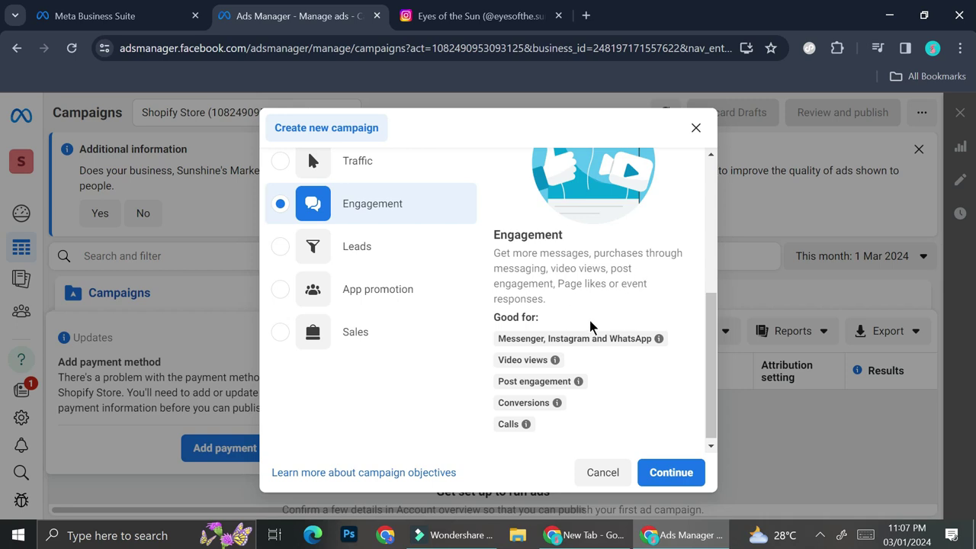
{"action": "mouse_move", "coordinate": [602, 339]}
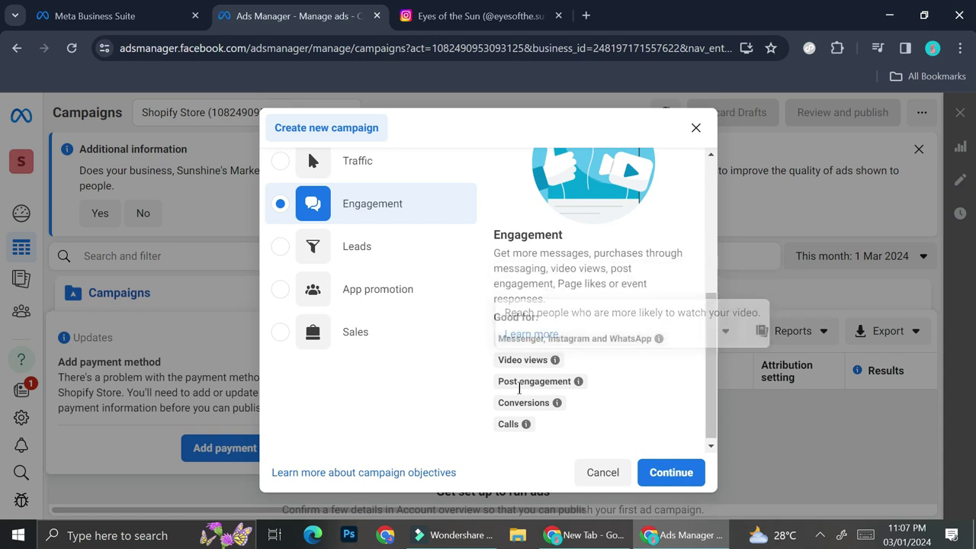
{"action": "mouse_move", "coordinate": [525, 424]}
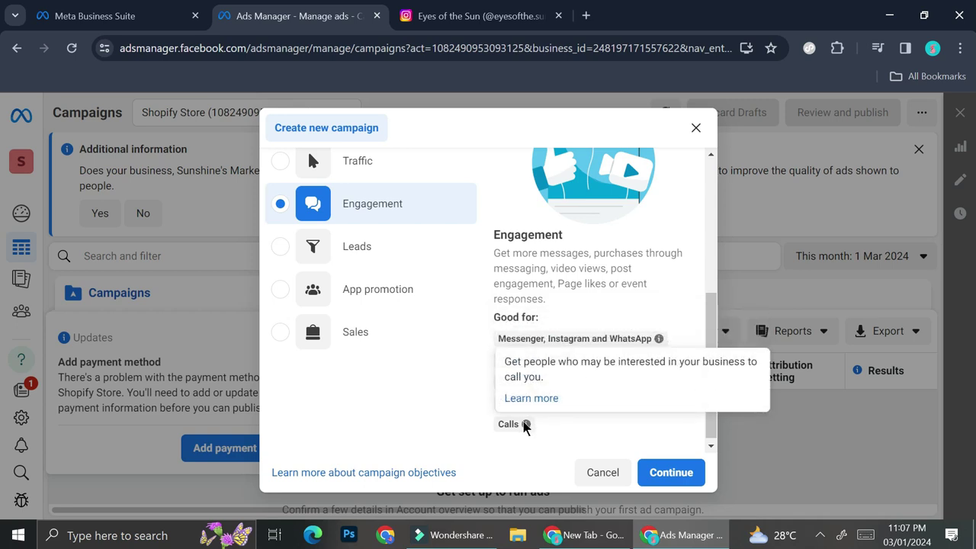
Select the Leads and App promotion objectives in turn and review their descriptions and suggested uses.
{"action": "left_click", "coordinate": [367, 248]}
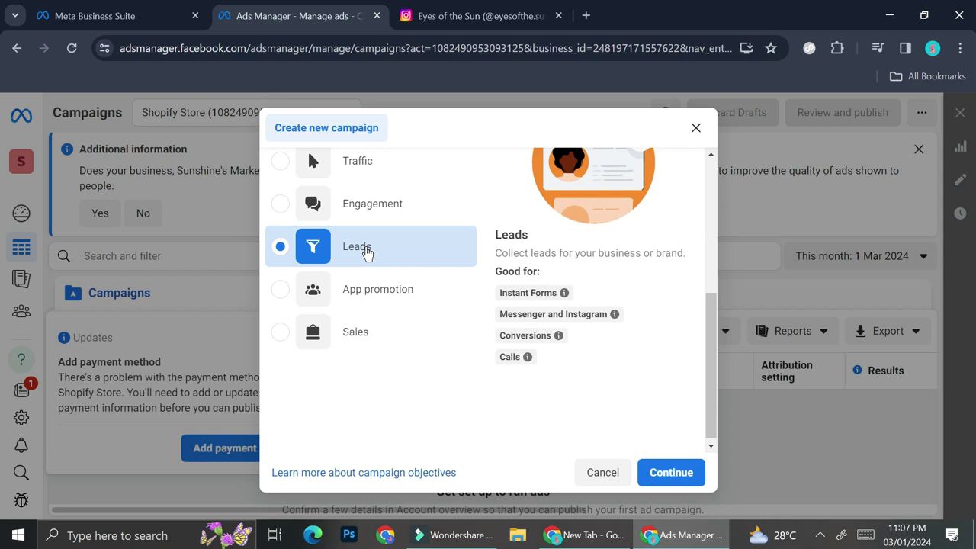
{"action": "left_click", "coordinate": [366, 295]}
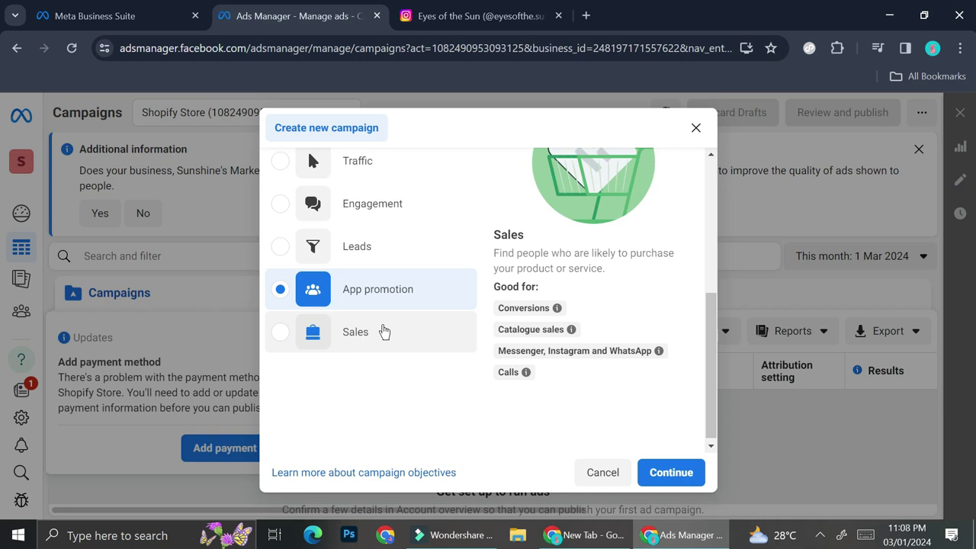
{"action": "scroll", "coordinate": [379, 219], "scroll_direction": "up", "scroll_amount": 2}
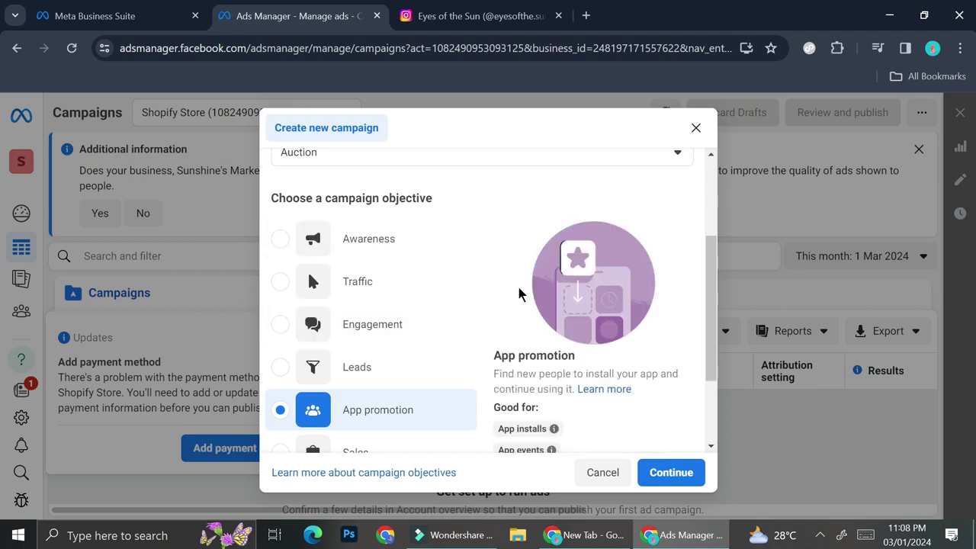
{"action": "scroll", "coordinate": [517, 278], "scroll_direction": "down", "scroll_amount": 2}
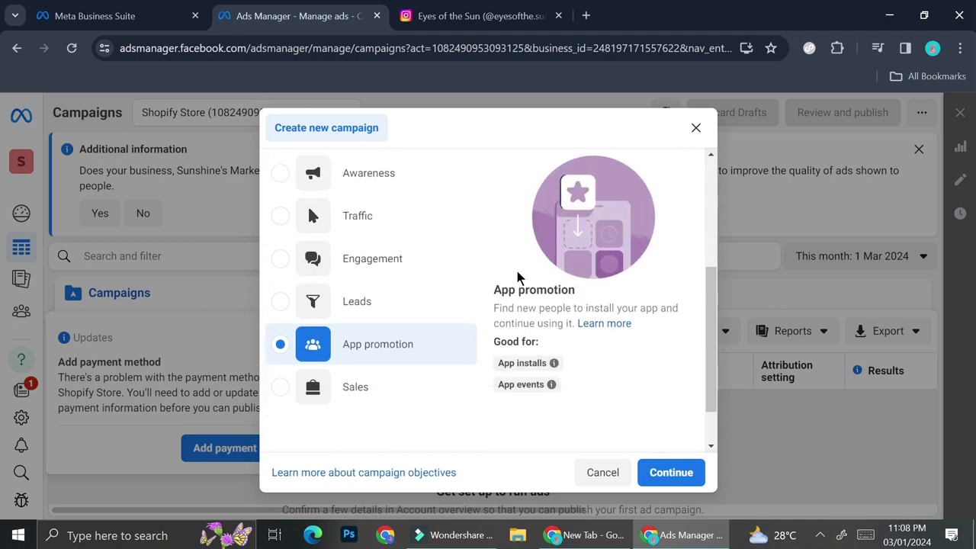
Choose the Engagement objective and create the campaign with the Manual engagement campaign setup.
{"action": "left_click", "coordinate": [373, 267]}
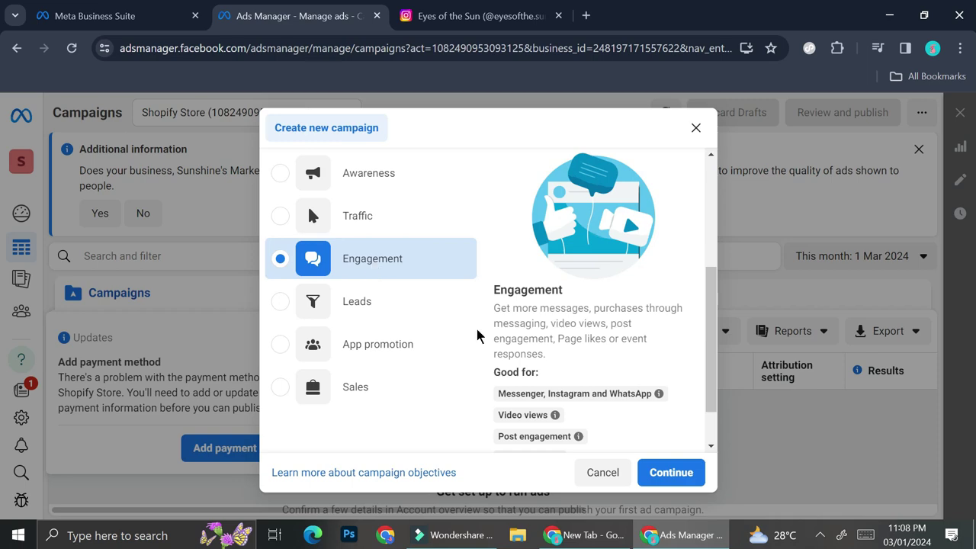
{"action": "left_click", "coordinate": [664, 471]}
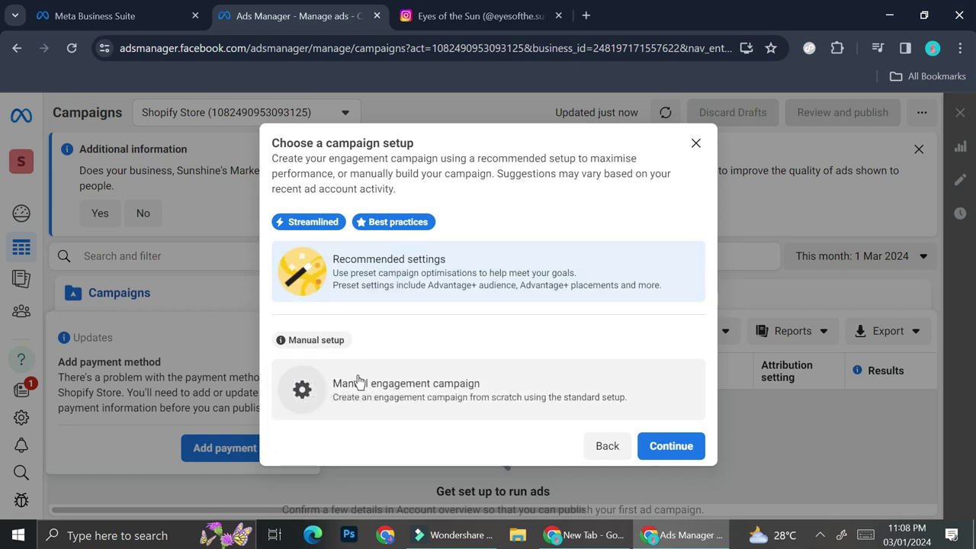
{"action": "left_click", "coordinate": [357, 373]}
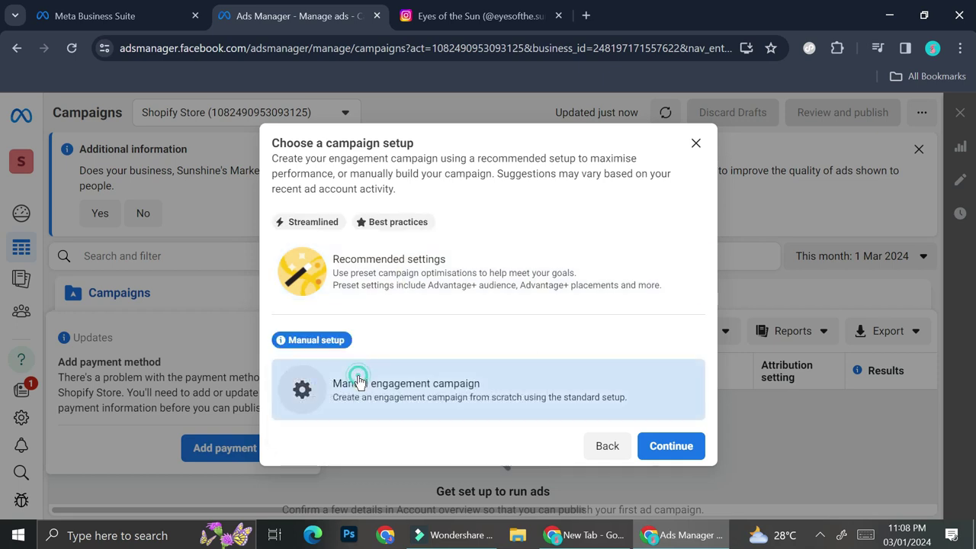
{"action": "left_click", "coordinate": [657, 446]}
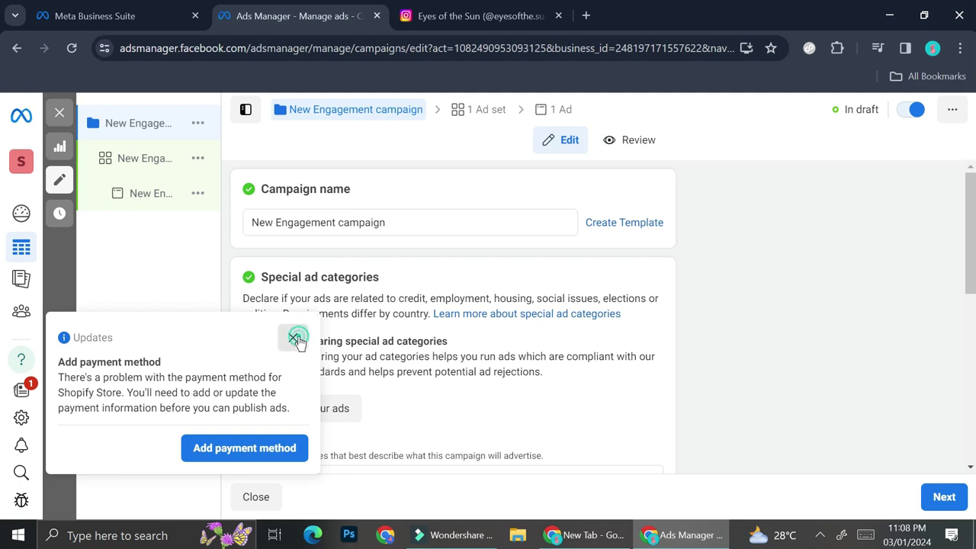
Dismiss the payment method notice and rename the campaign as "Instagram ads 1".
{"action": "left_click", "coordinate": [292, 337]}
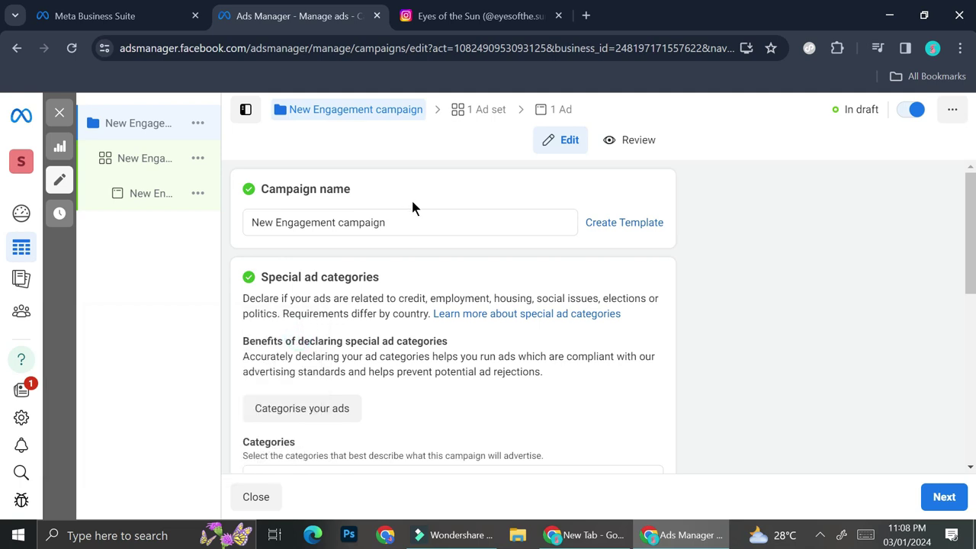
{"action": "left_click", "coordinate": [401, 220]}
{"action": "key", "text": "ctrl+a"}
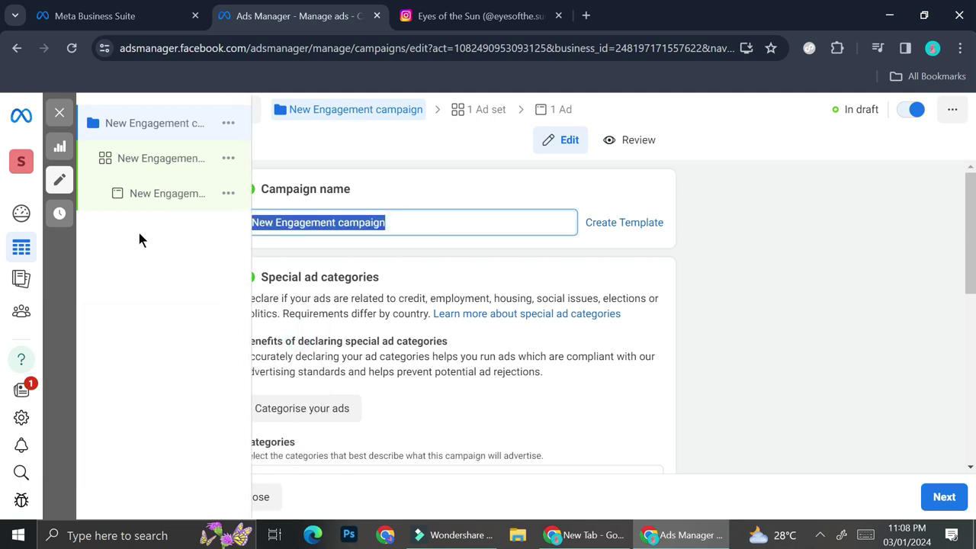
{"action": "type", "text": "Ins"}
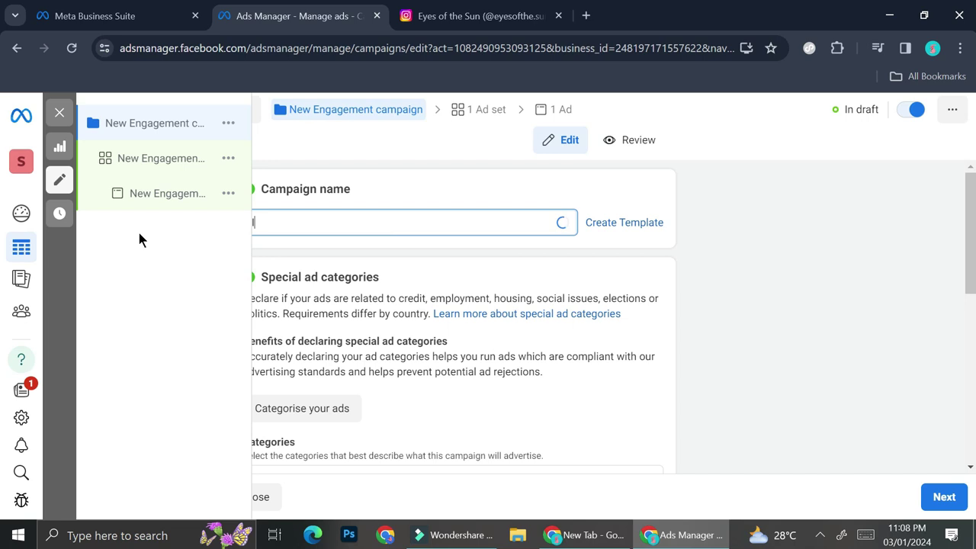
{"action": "type", "text": "t"}
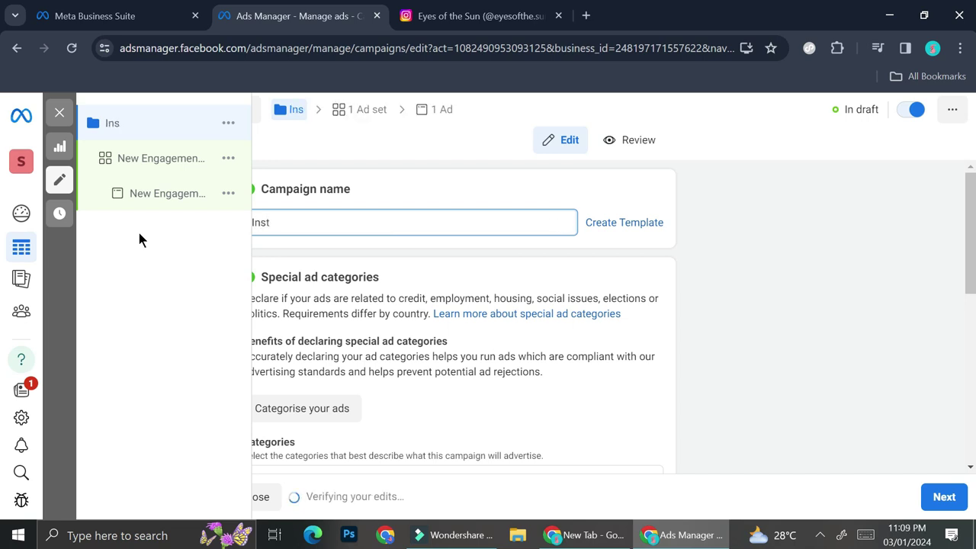
{"action": "type", "text": "agram "}
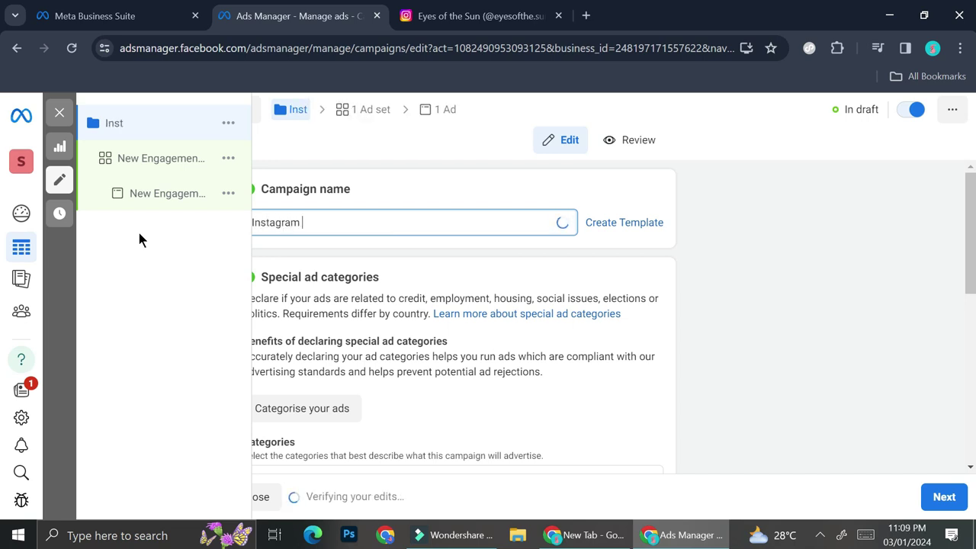
{"action": "type", "text": "ads 1"}
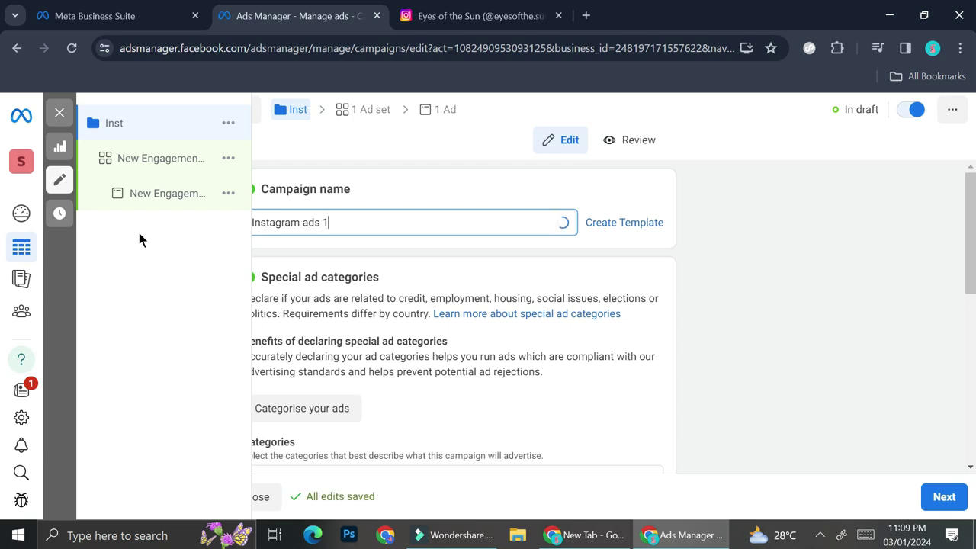
{"action": "left_click", "coordinate": [297, 351]}
Review the campaign's special ad categories, details and A/B test section, and continue to the ad set.
{"action": "scroll", "coordinate": [335, 327], "scroll_direction": "down", "scroll_amount": 1}
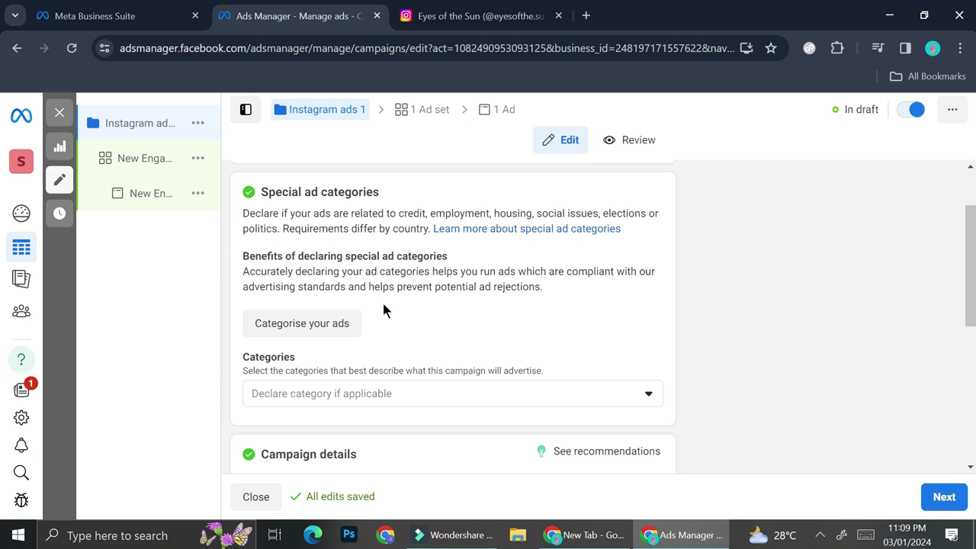
{"action": "scroll", "coordinate": [383, 308], "scroll_direction": "down", "scroll_amount": 3}
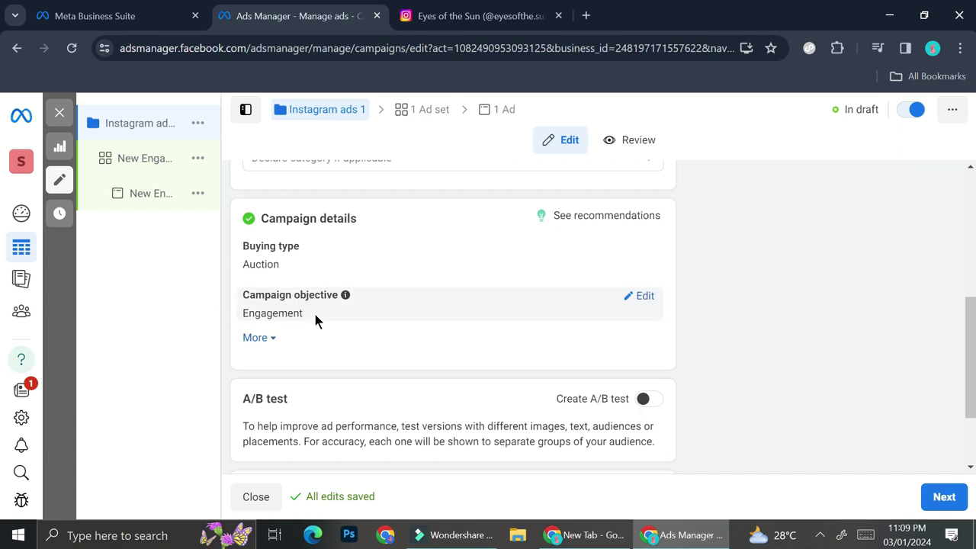
{"action": "scroll", "coordinate": [338, 328], "scroll_direction": "down", "scroll_amount": 2}
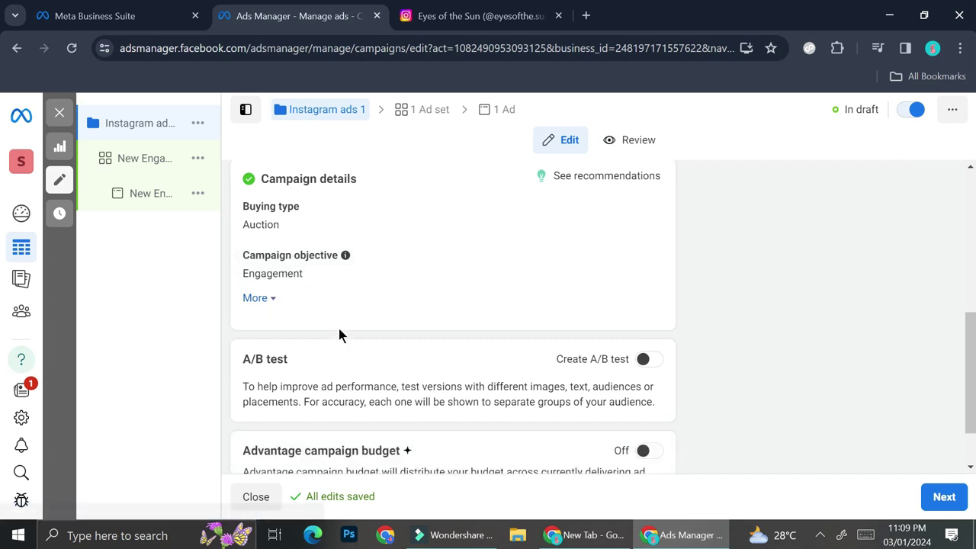
{"action": "left_click", "coordinate": [939, 503]}
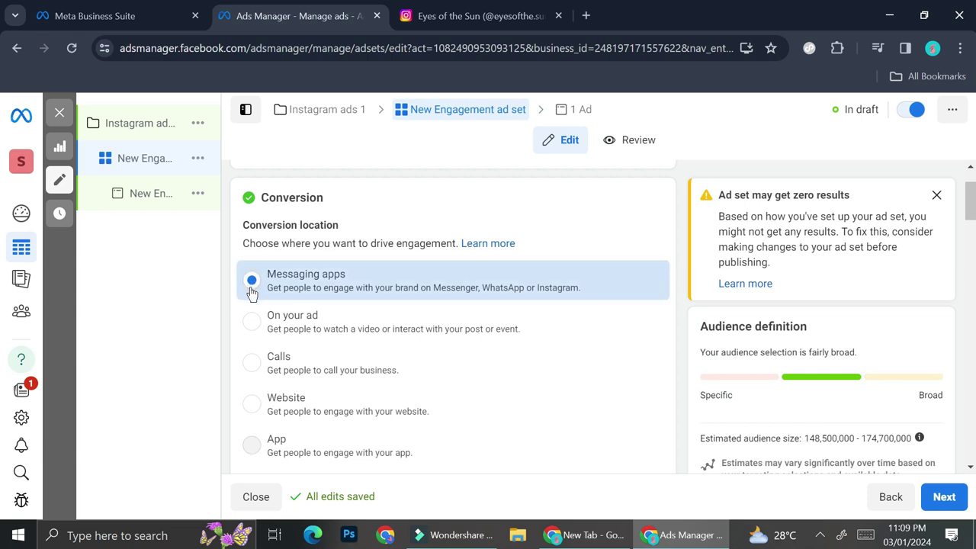
Try On your ad and Calls as the ad set's conversion location and switch it back to Messaging apps.
{"action": "left_click", "coordinate": [259, 327]}
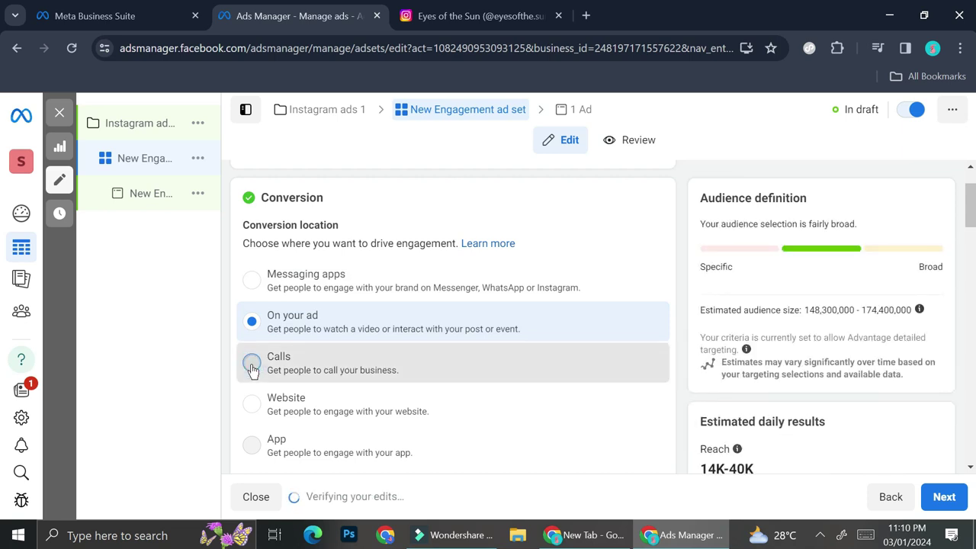
{"action": "left_click", "coordinate": [253, 365]}
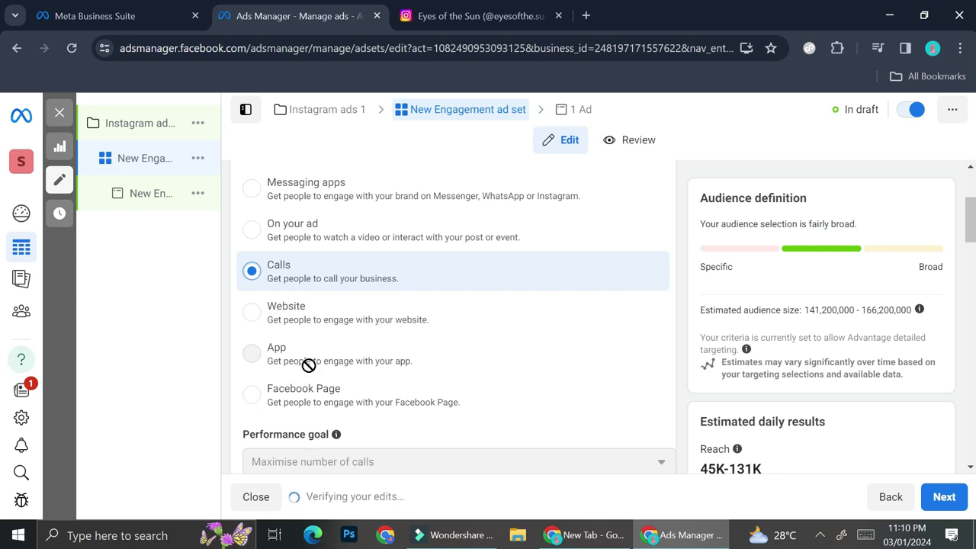
{"action": "mouse_move", "coordinate": [309, 365]}
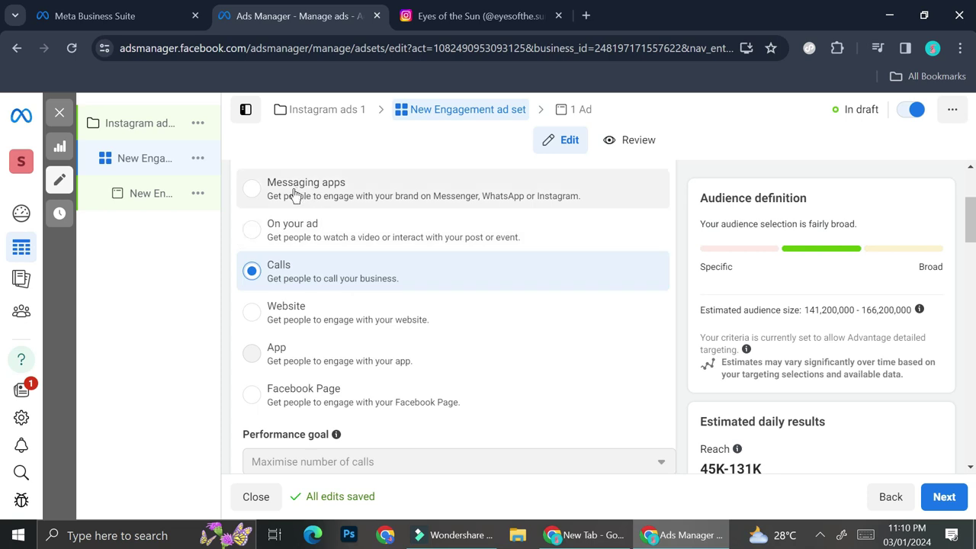
{"action": "left_click", "coordinate": [363, 199]}
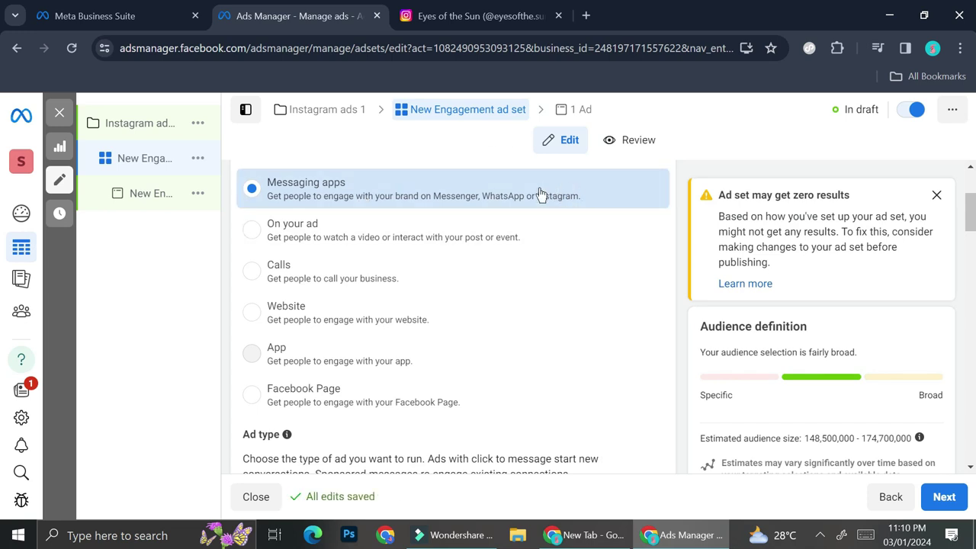
View the ad type options for the ad set and keep Click to message.
{"action": "scroll", "coordinate": [411, 320], "scroll_direction": "down", "scroll_amount": 2}
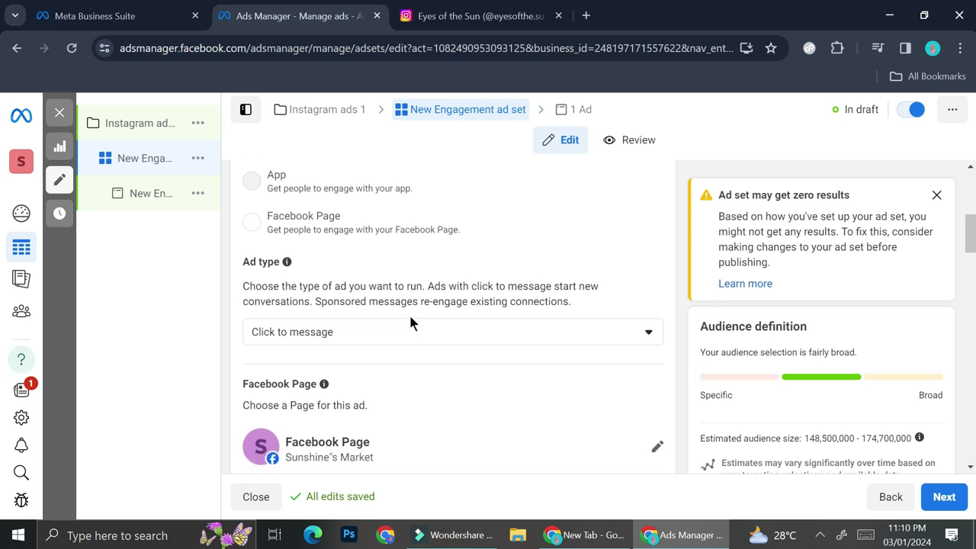
{"action": "left_click", "coordinate": [399, 329]}
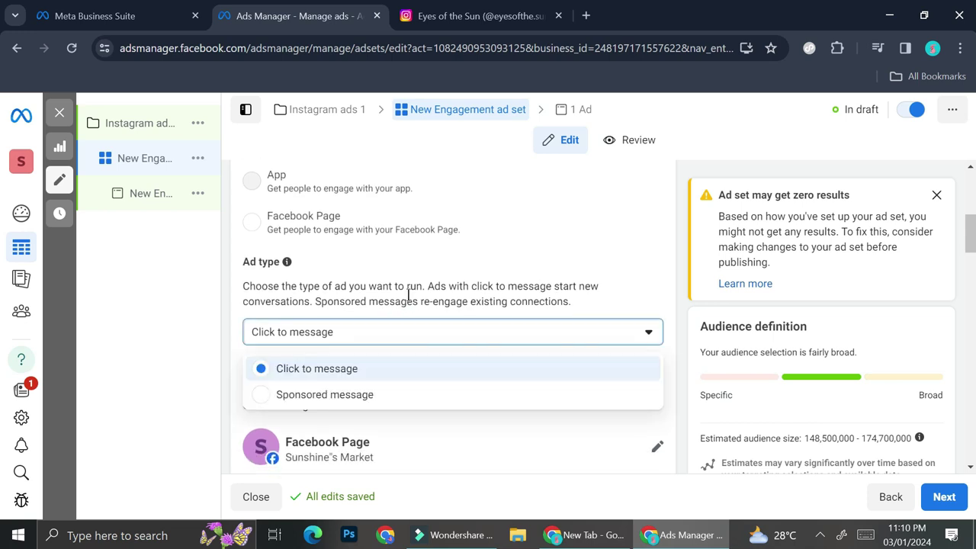
{"action": "left_click", "coordinate": [409, 296]}
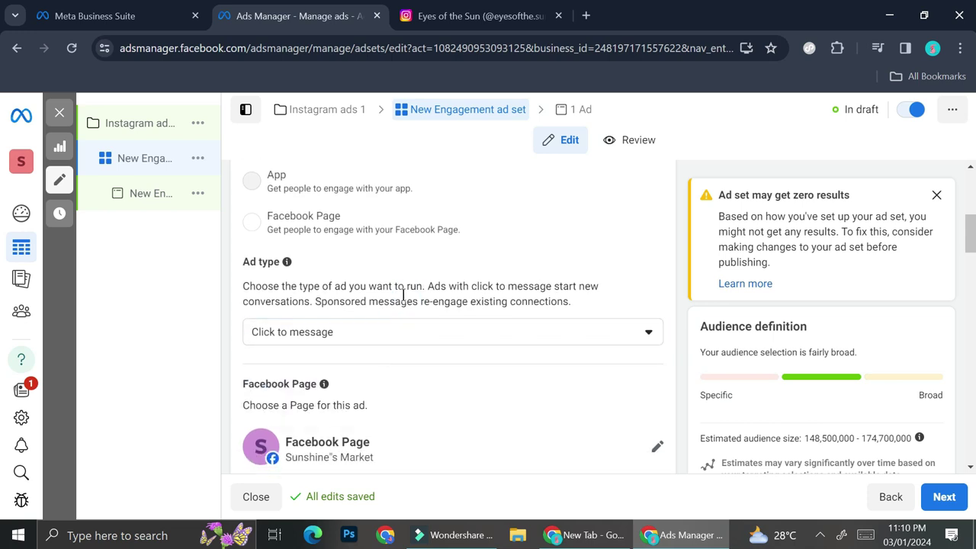
Deselect Messenger in the ad set's messaging apps so Instagram is the only chat destination.
{"action": "scroll", "coordinate": [367, 362], "scroll_direction": "down", "scroll_amount": 2}
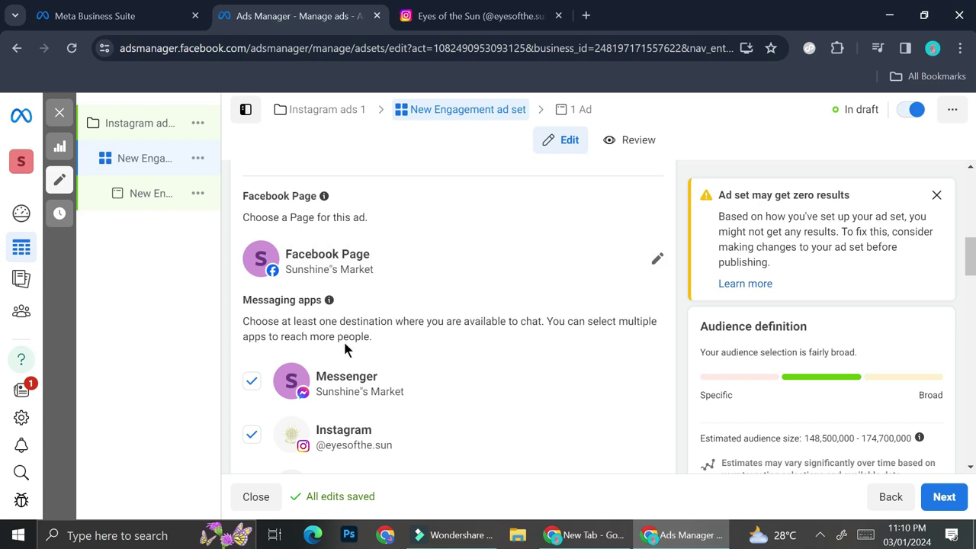
{"action": "scroll", "coordinate": [343, 342], "scroll_direction": "up", "scroll_amount": 5}
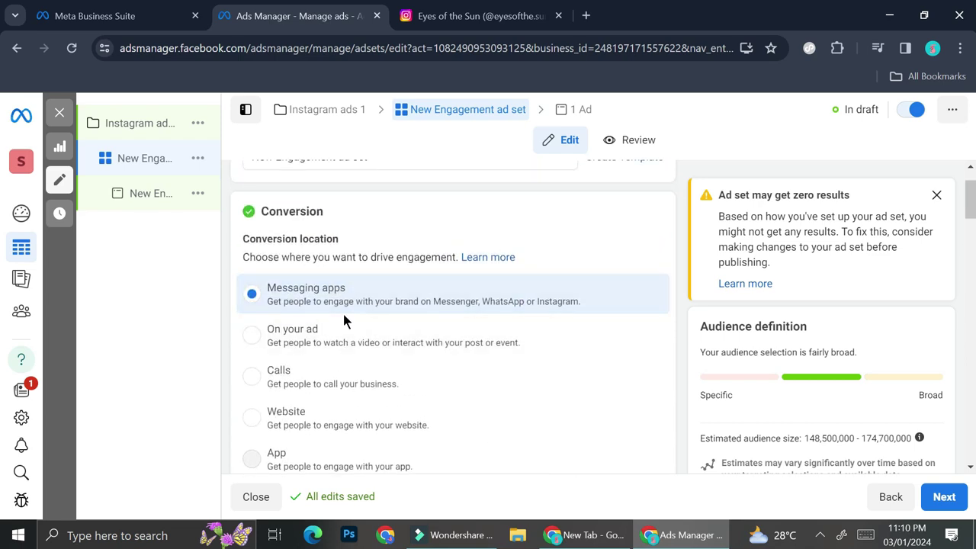
{"action": "scroll", "coordinate": [343, 317], "scroll_direction": "down", "scroll_amount": 5}
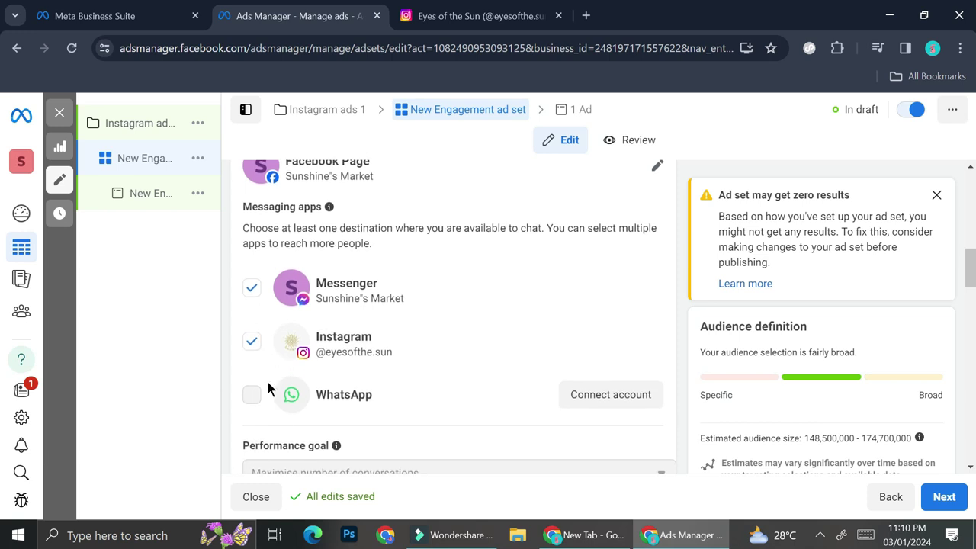
{"action": "left_click", "coordinate": [259, 290]}
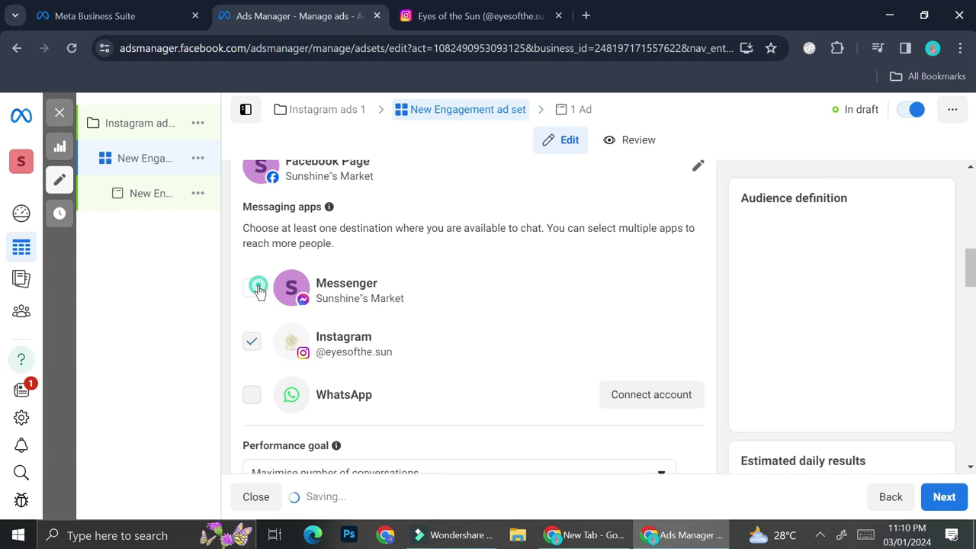
{"action": "left_click", "coordinate": [259, 291]}
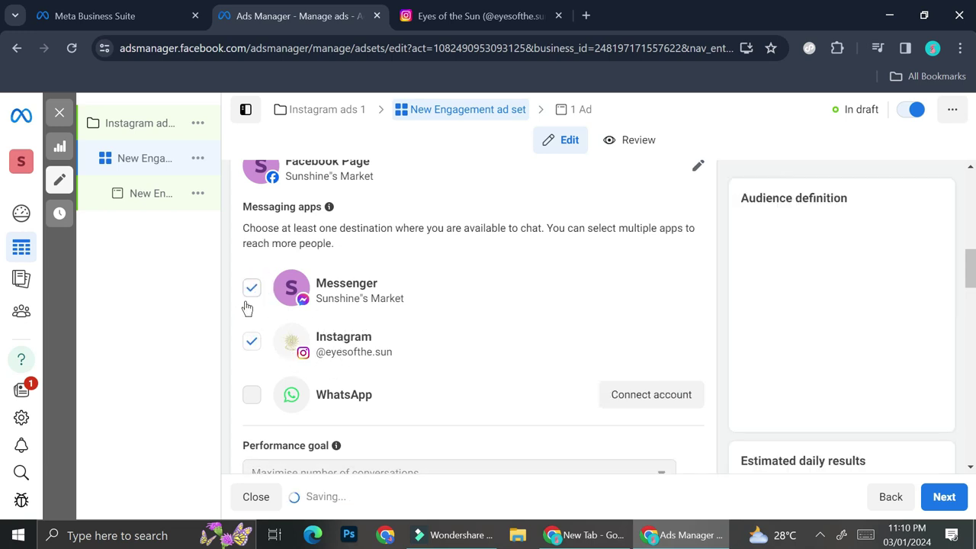
{"action": "left_click", "coordinate": [252, 298]}
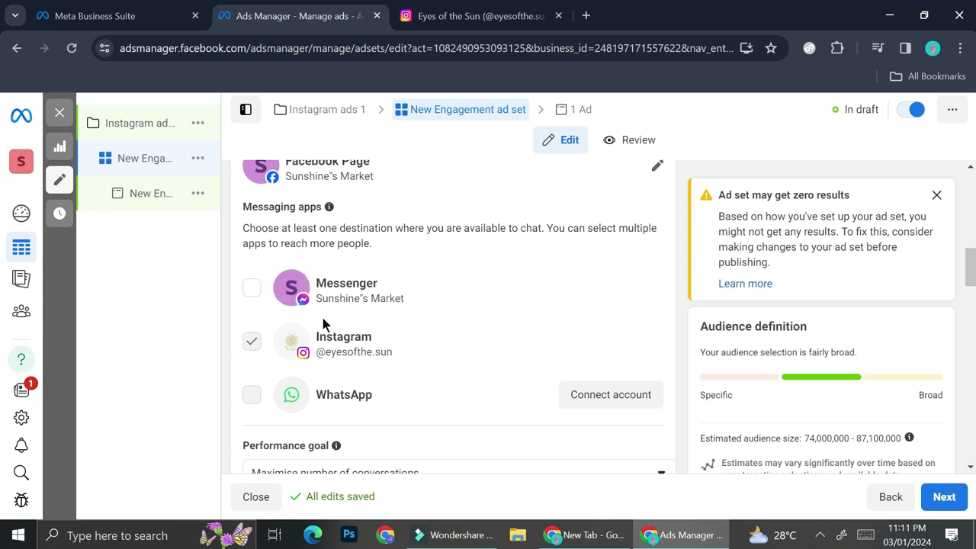
Try the Carousel format in the ad setup and switch it back to Single image or video.
{"action": "scroll", "coordinate": [408, 336], "scroll_direction": "down", "scroll_amount": 3}
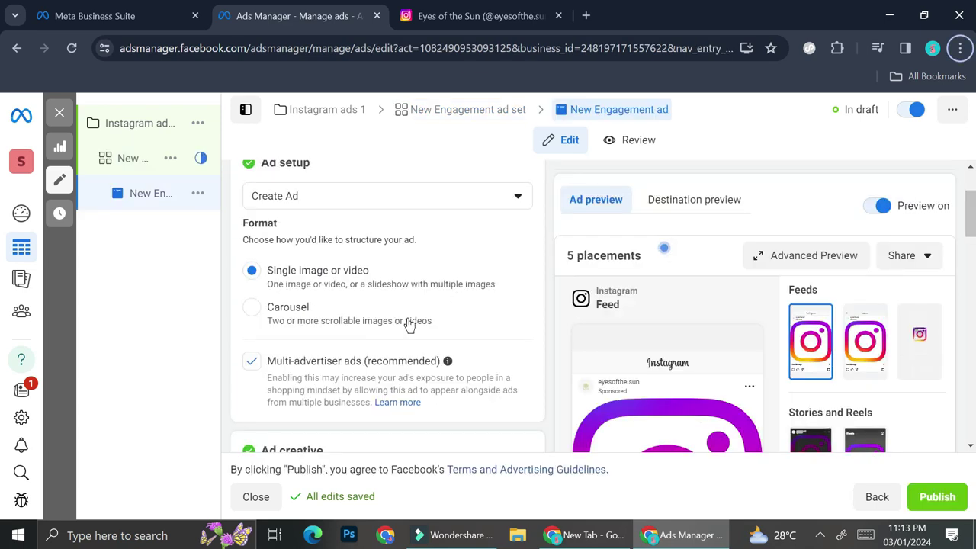
{"action": "scroll", "coordinate": [363, 238], "scroll_direction": "up", "scroll_amount": 1}
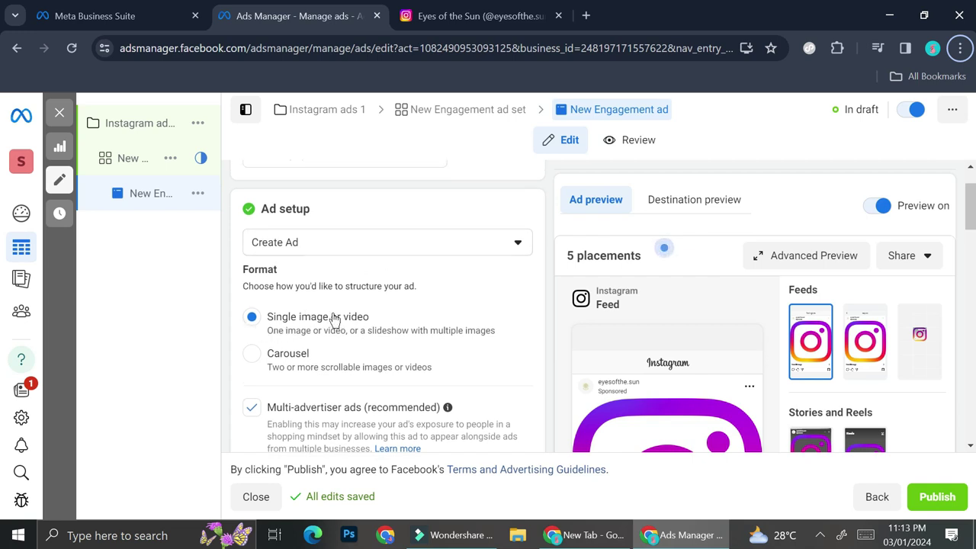
{"action": "left_click", "coordinate": [252, 350]}
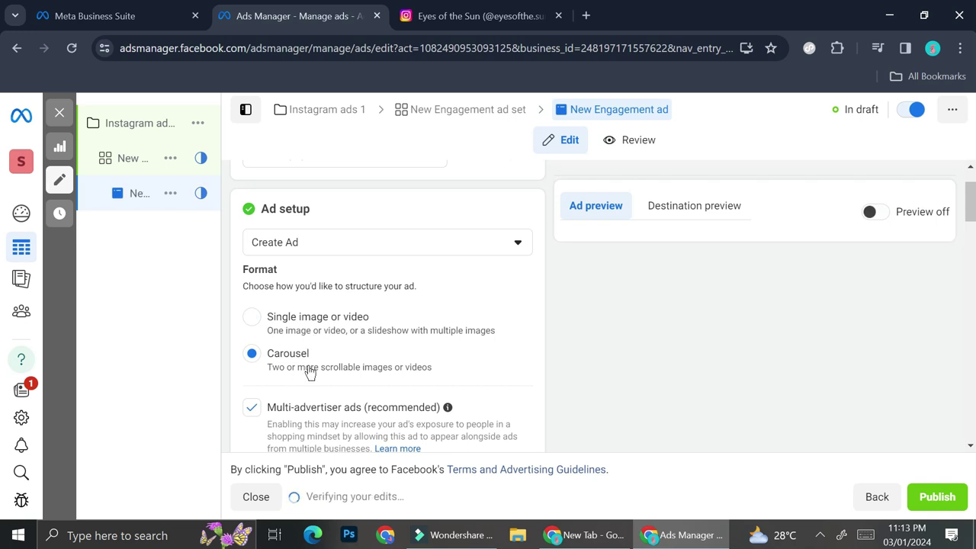
{"action": "left_click", "coordinate": [255, 314]}
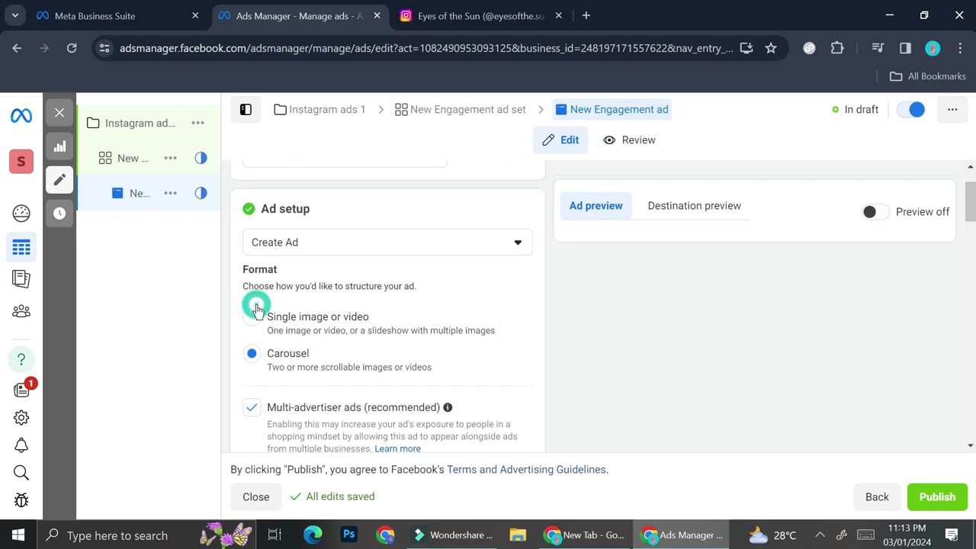
Examine the ad creative's media, primary text and call to action options, keeping Send Instagram message.
{"action": "scroll", "coordinate": [416, 333], "scroll_direction": "down", "scroll_amount": 4}
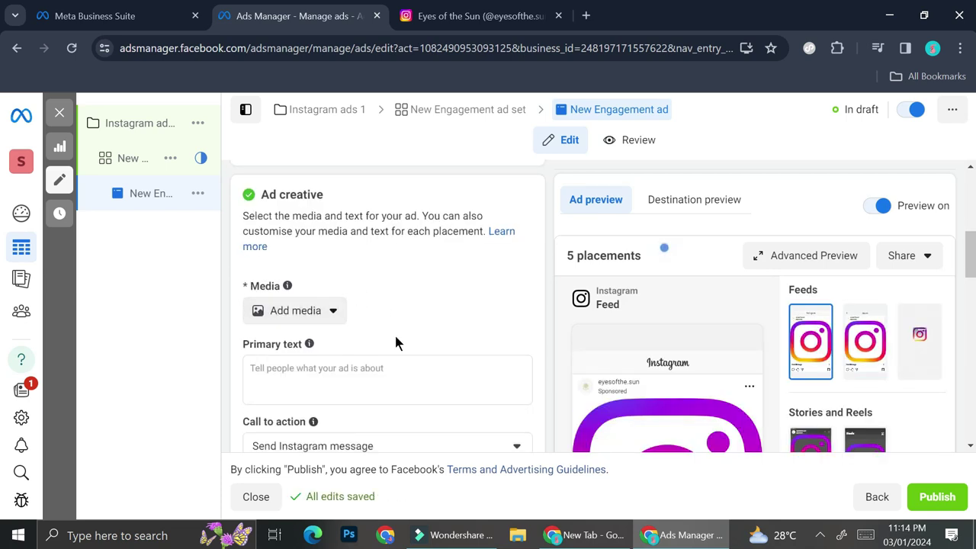
{"action": "scroll", "coordinate": [394, 333], "scroll_direction": "down", "scroll_amount": 1}
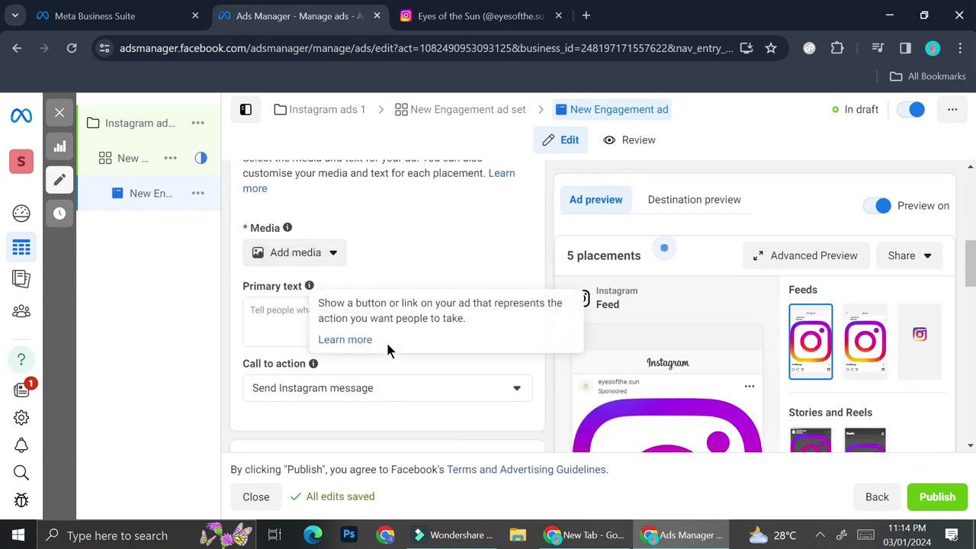
{"action": "scroll", "coordinate": [410, 254], "scroll_direction": "down", "scroll_amount": 2}
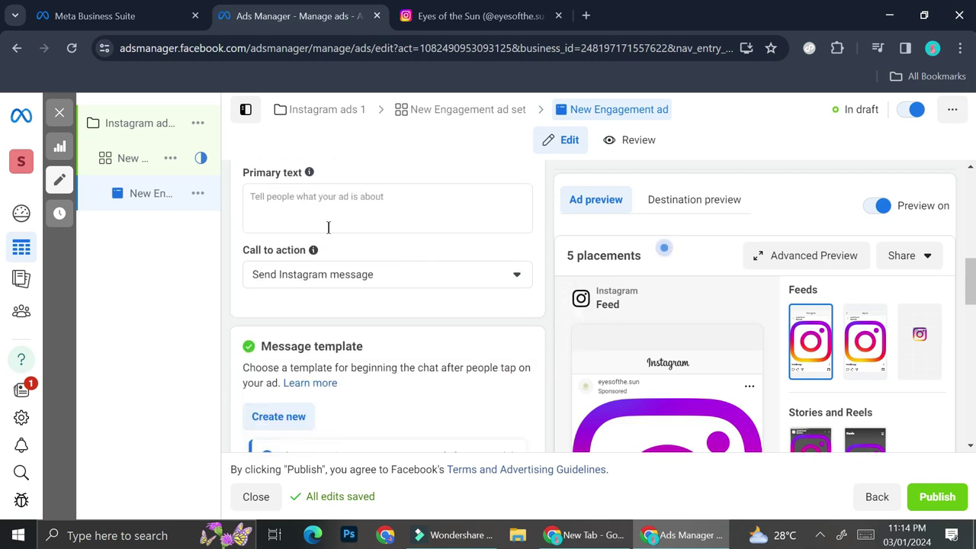
{"action": "left_click", "coordinate": [346, 278]}
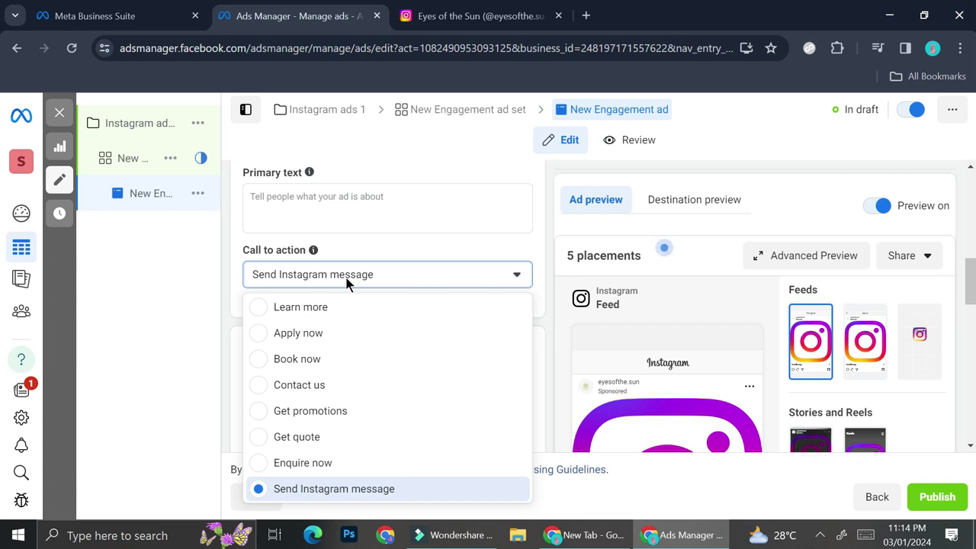
{"action": "left_click", "coordinate": [344, 284]}
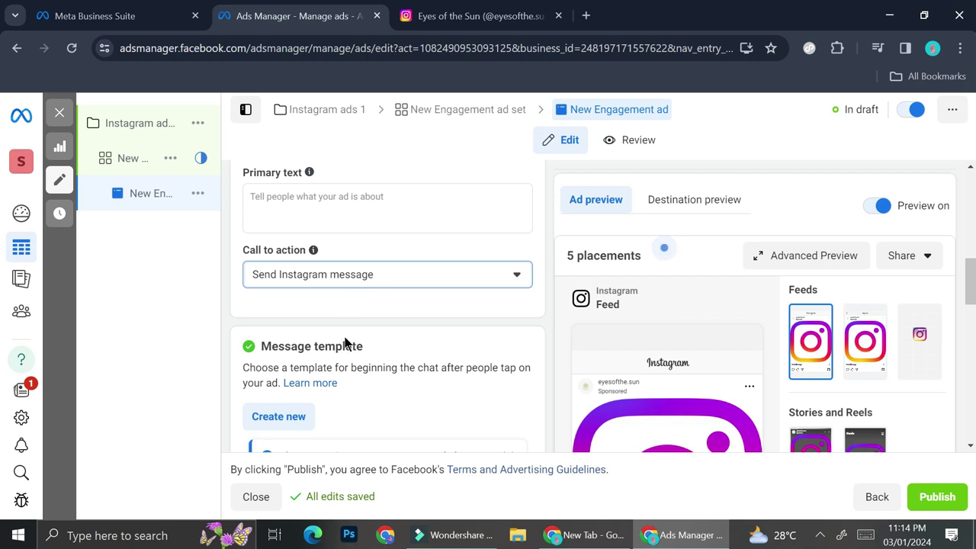
Review the ad's message template and the event tracking settings down to the URL parameters.
{"action": "scroll", "coordinate": [345, 343], "scroll_direction": "down", "scroll_amount": 2}
{"action": "scroll", "coordinate": [345, 343], "scroll_direction": "up", "scroll_amount": 1}
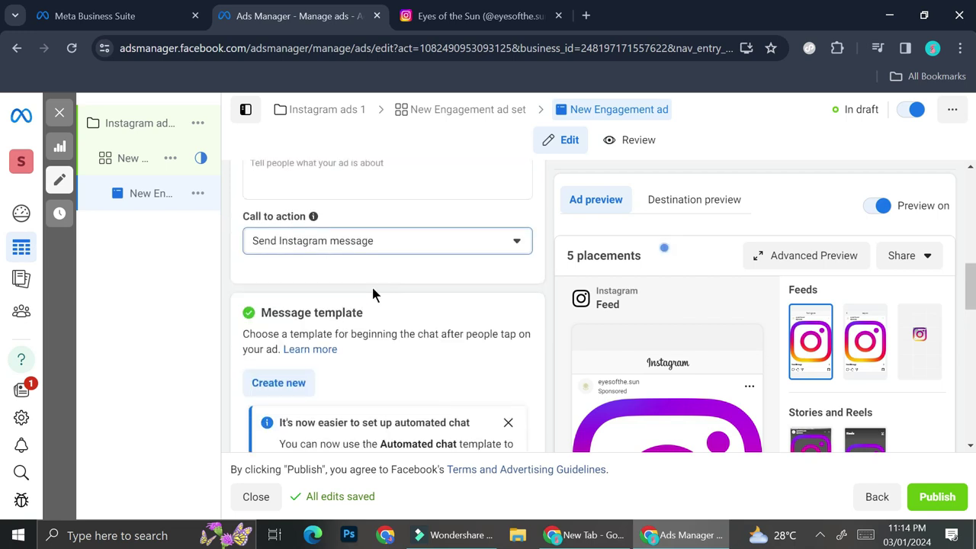
{"action": "scroll", "coordinate": [371, 284], "scroll_direction": "down", "scroll_amount": 2}
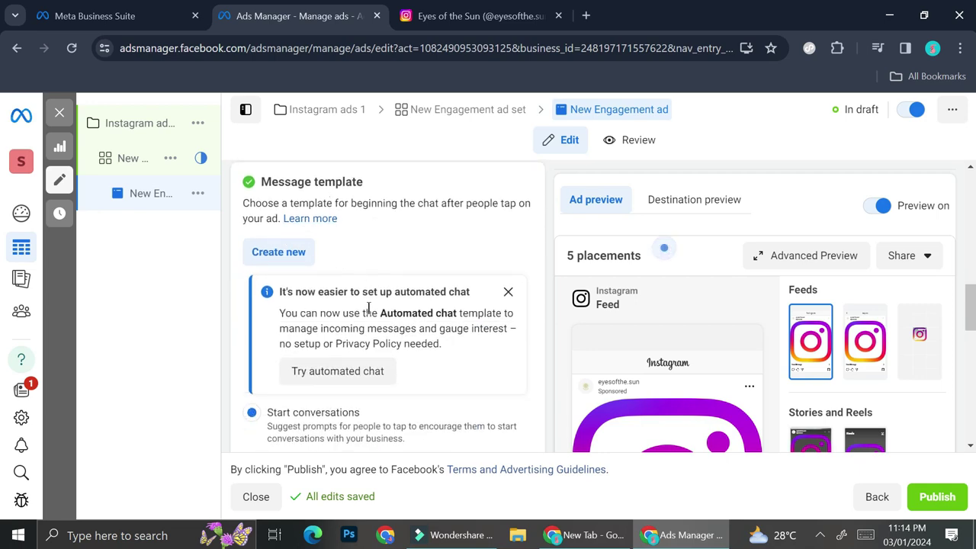
{"action": "scroll", "coordinate": [369, 313], "scroll_direction": "down", "scroll_amount": 8}
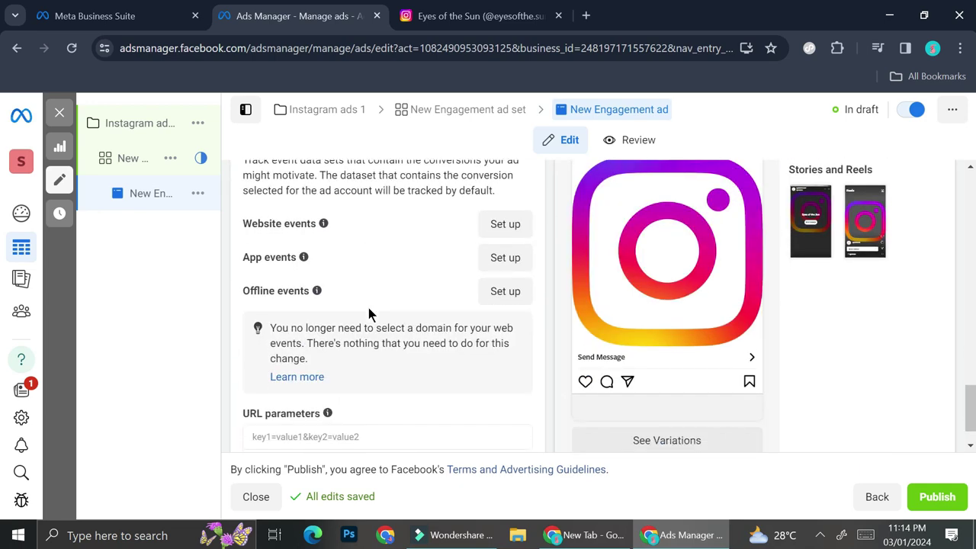
{"action": "scroll", "coordinate": [366, 303], "scroll_direction": "up", "scroll_amount": 1}
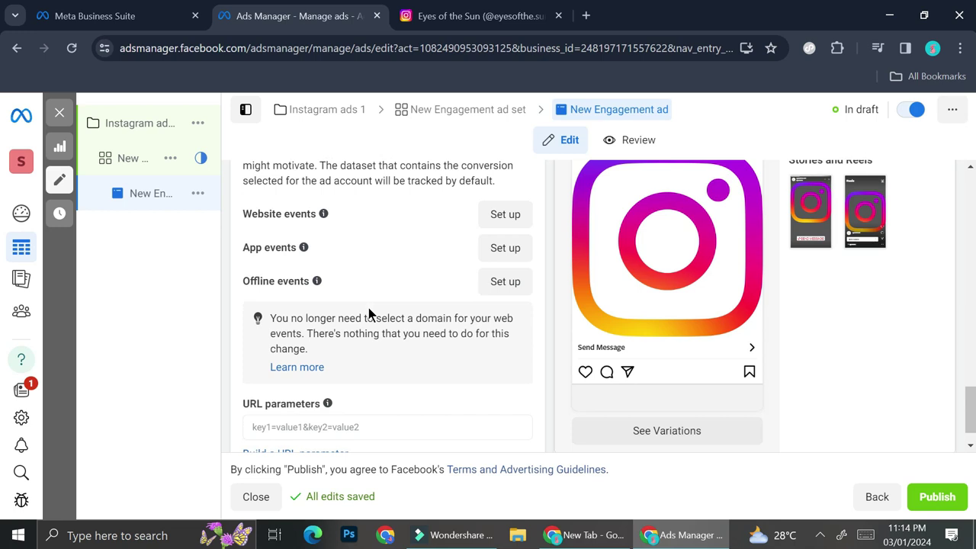